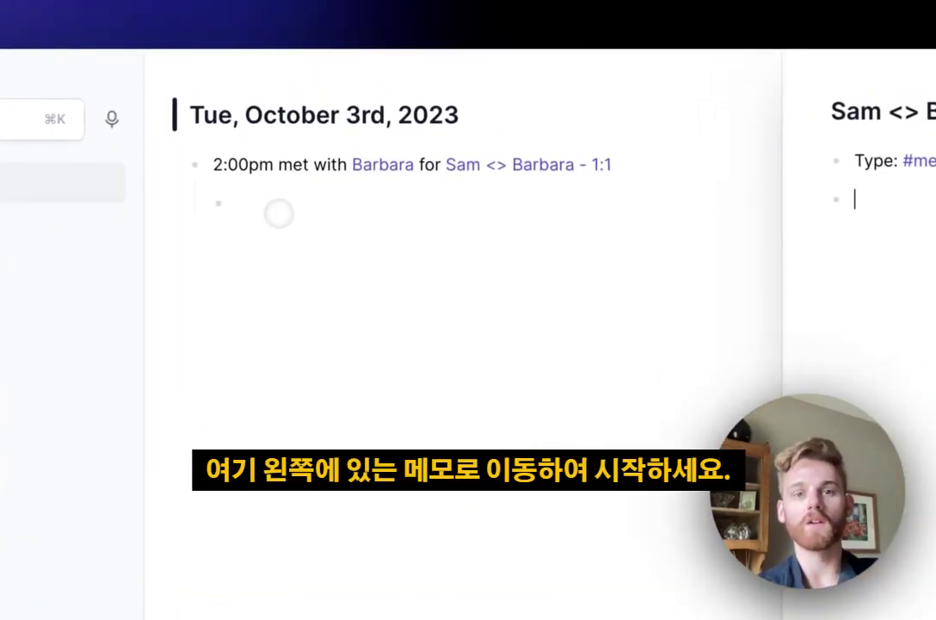
Close the meeting note's side view and browse the daily notes from October 3rd, 2023 onward
click(845, 98)
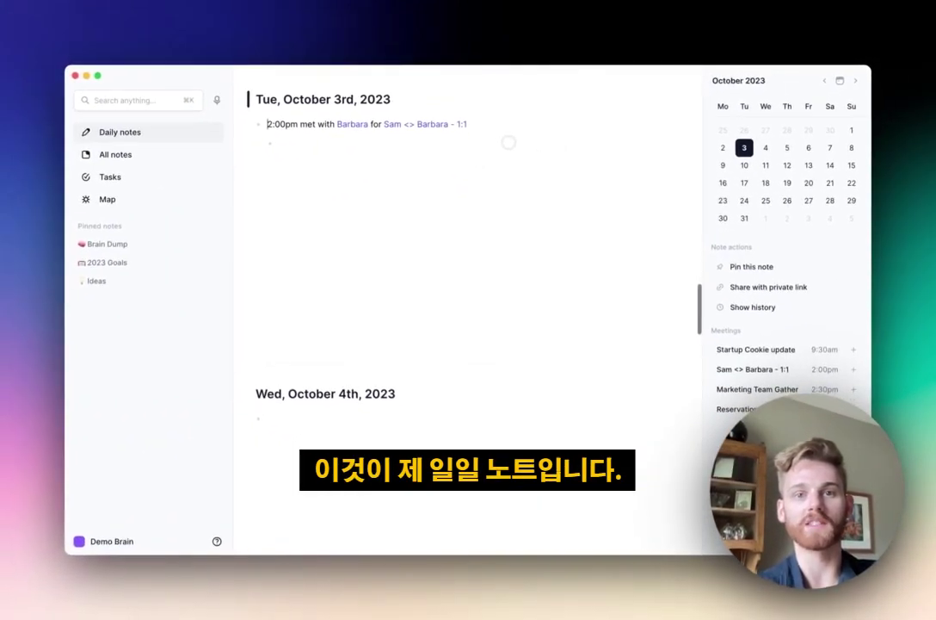
scroll(495, 249, down, 5)
scroll(495, 253, down, 8)
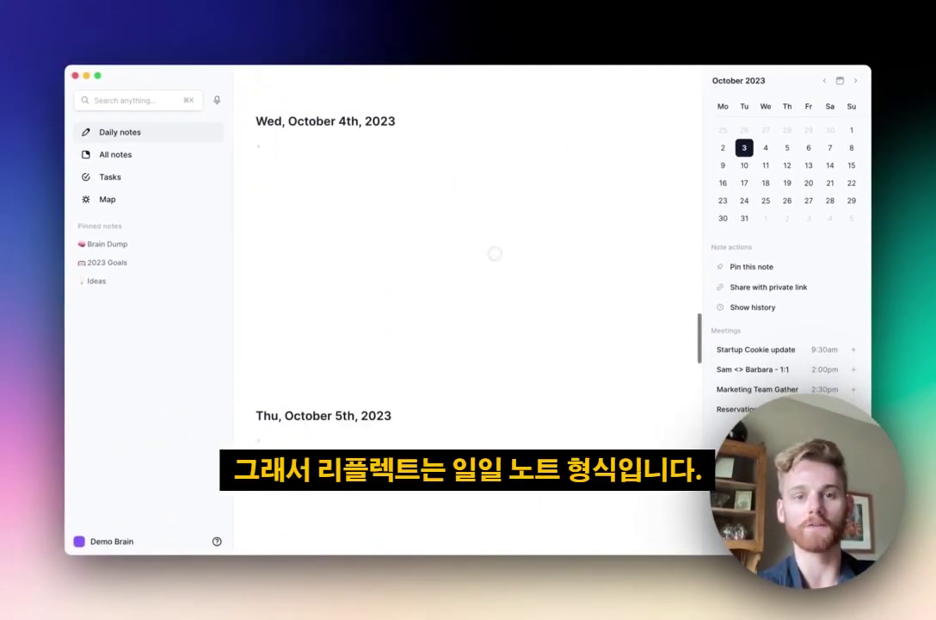
scroll(495, 253, up, 5)
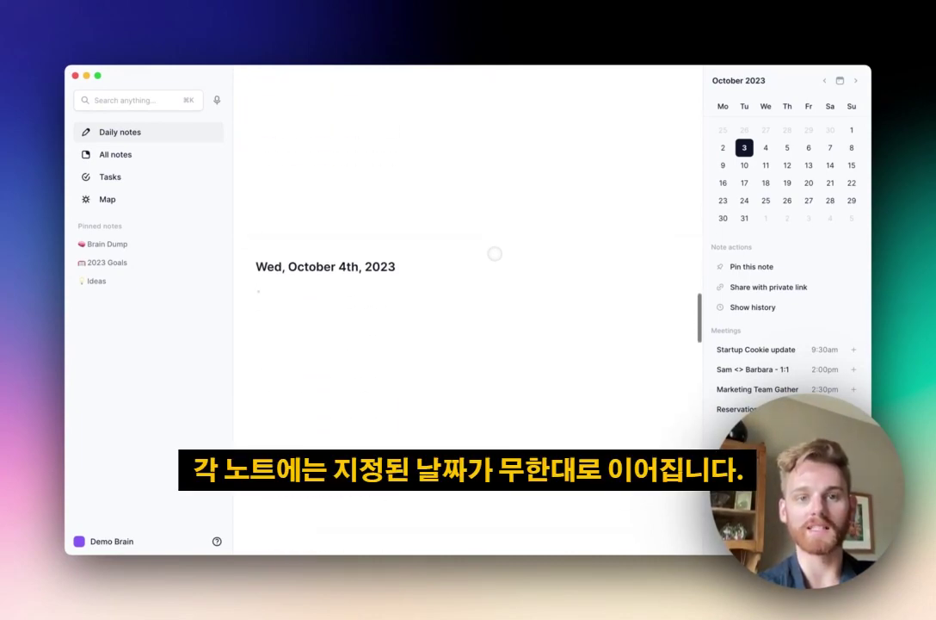
scroll(495, 253, down, 8)
scroll(495, 253, up, 9)
scroll(495, 253, up, 3)
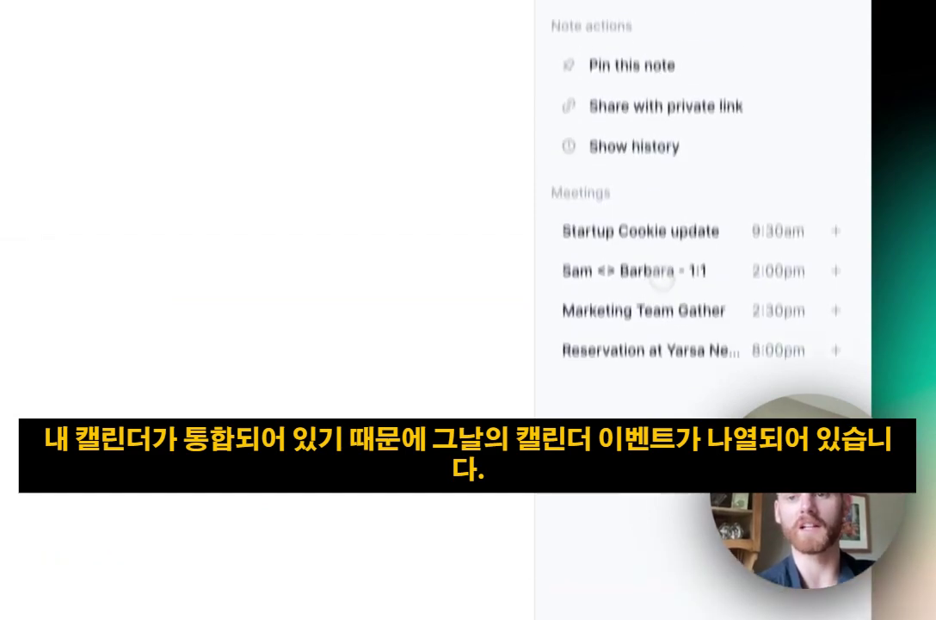
Add the 2:00pm 1:1 calendar meeting with its listed attendees to the October 3rd daily note
click(661, 272)
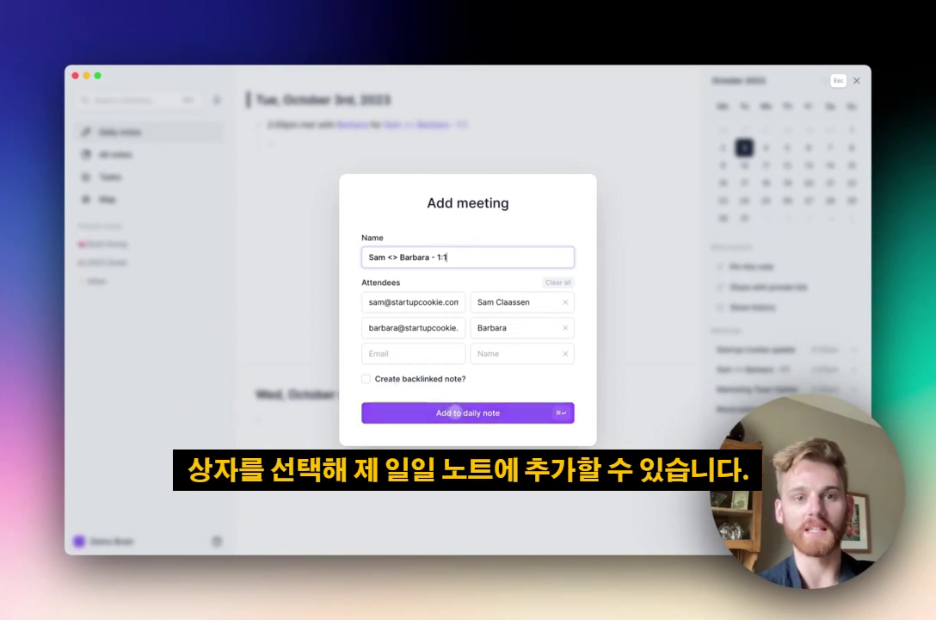
click(455, 412)
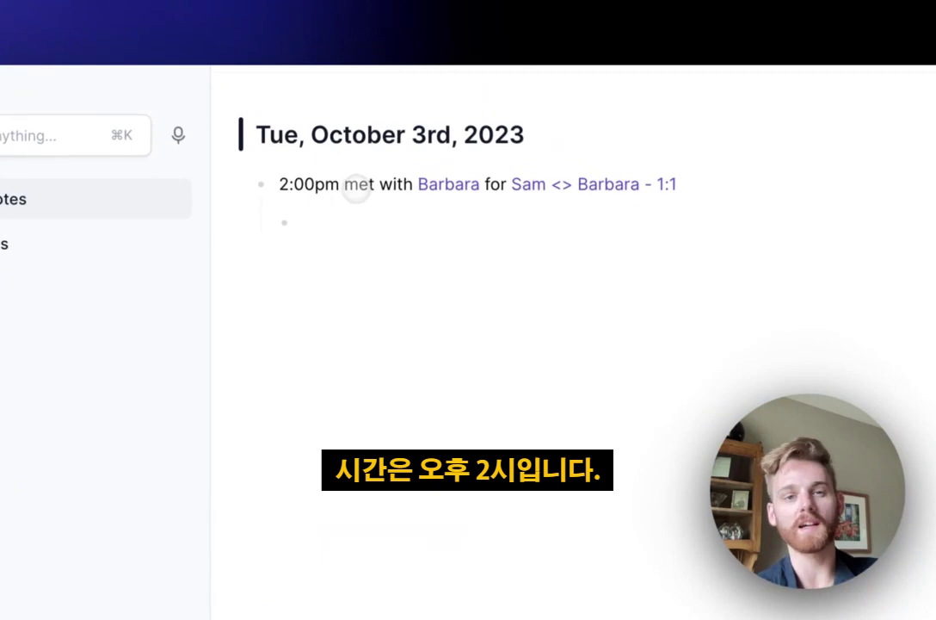
Preview the attendee and meeting backlinks in the 2:00pm entry, and open the 1:1 meeting note alongside the daily note
mouse_move(442, 183)
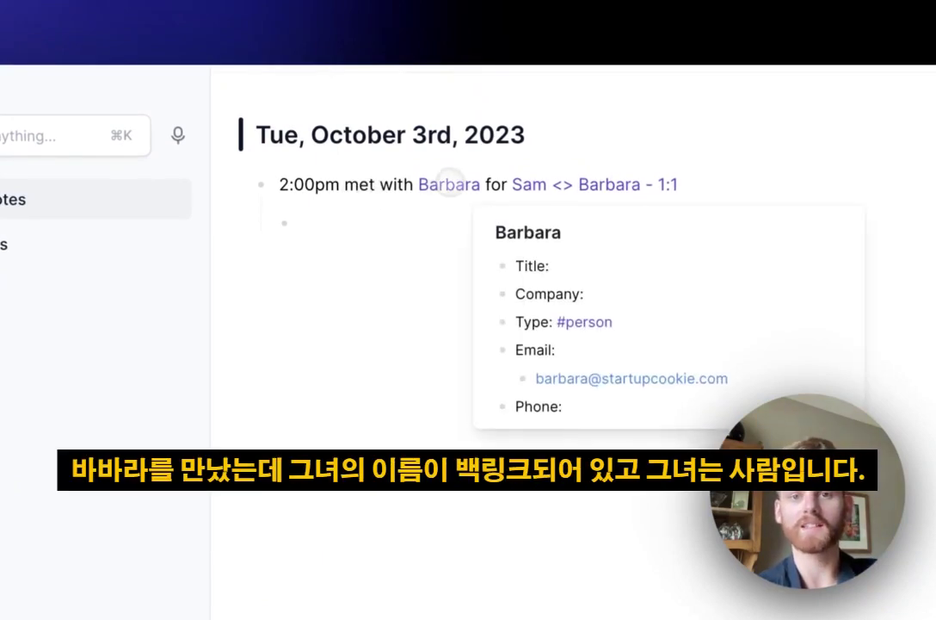
mouse_move(559, 186)
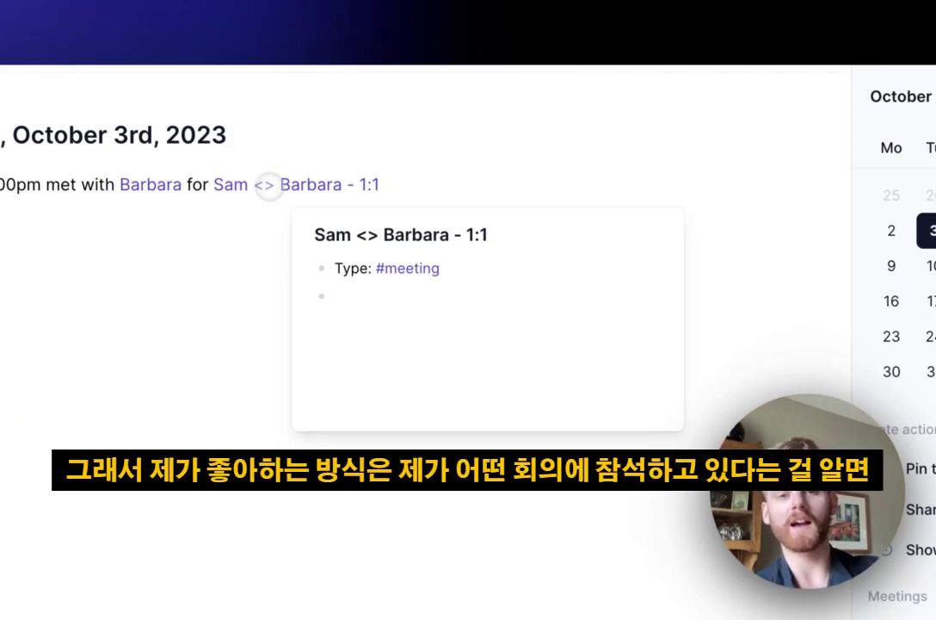
click(268, 186)
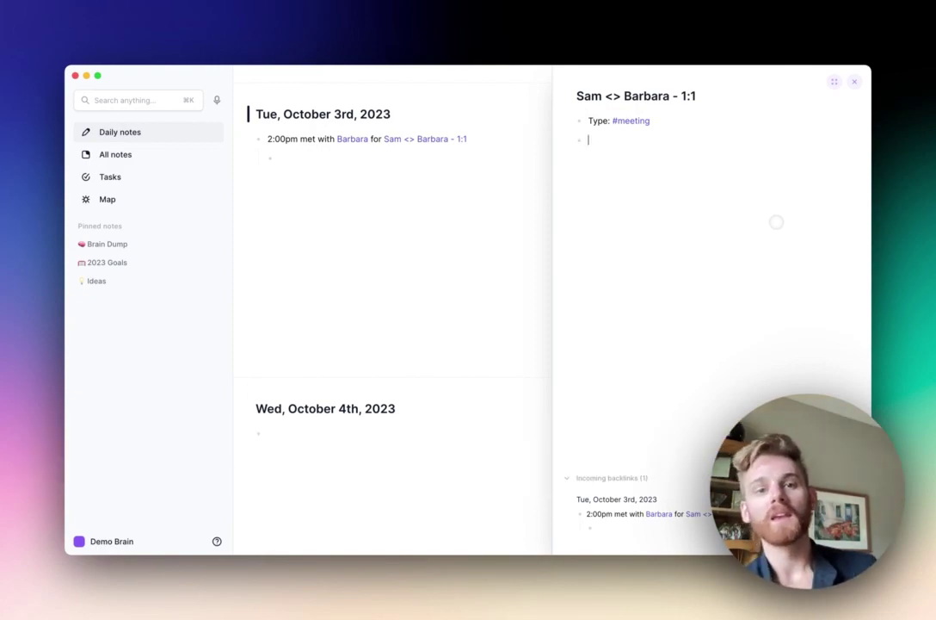
Write "Went over Q3 goals" as the first nested bullet under the 2:00pm meeting entry
click(384, 157)
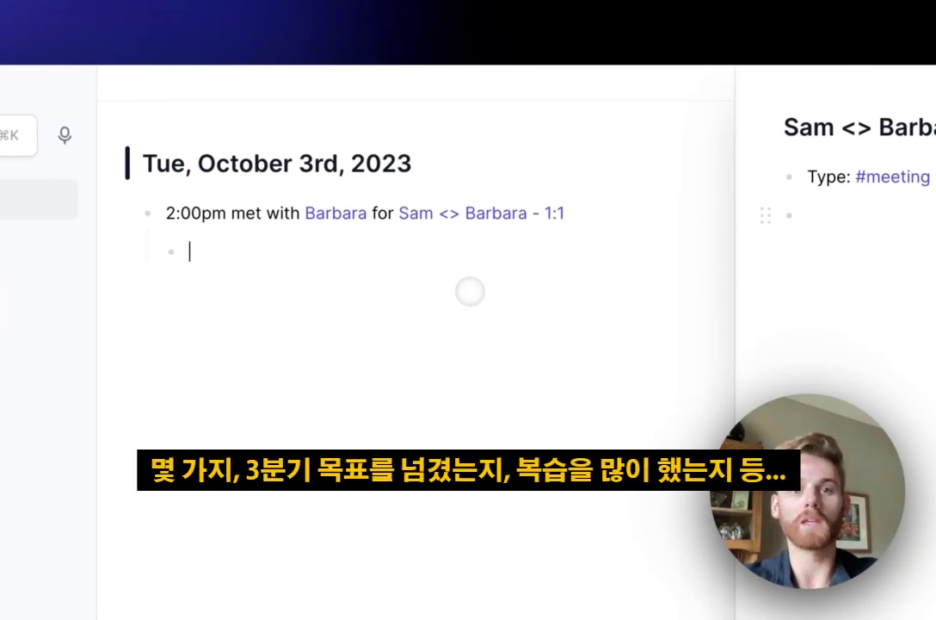
text(Went over )
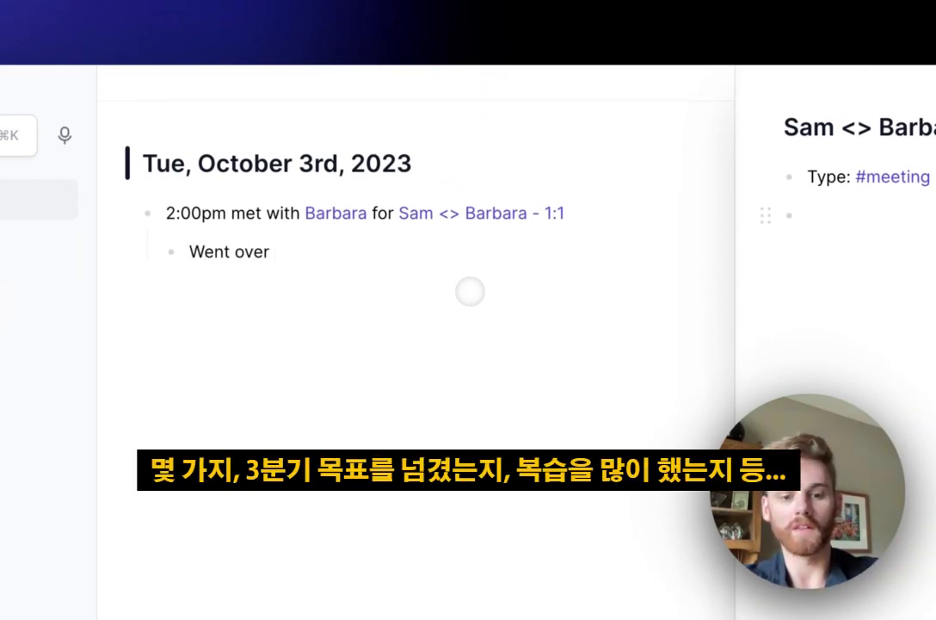
text(Q3)
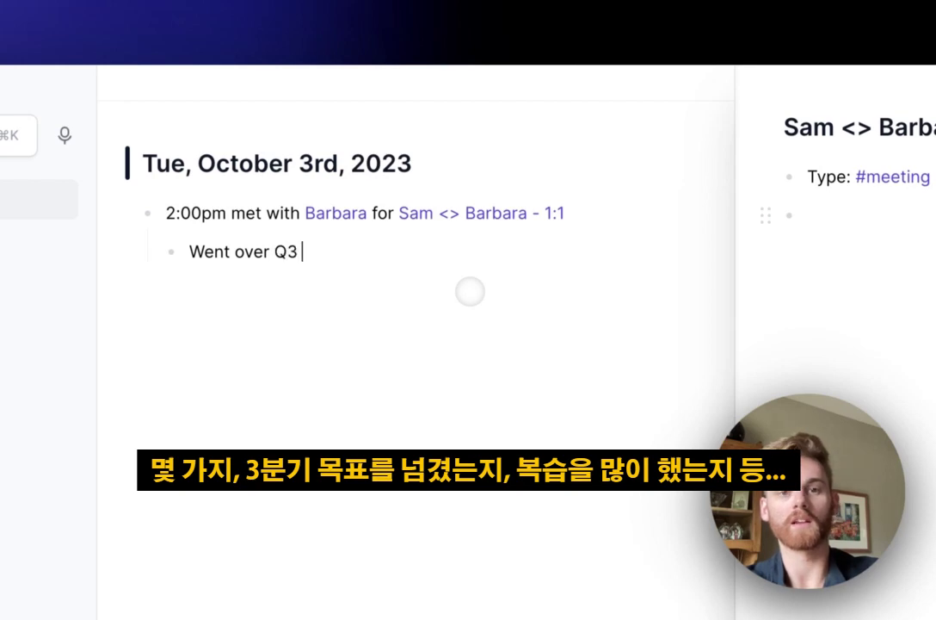
text( goals)
key(Return)
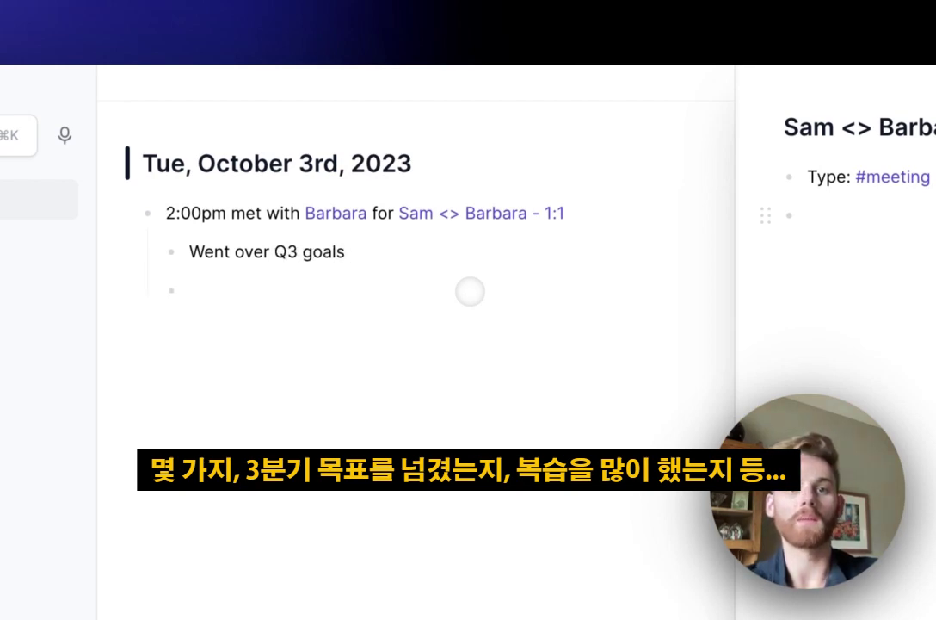
Add a second nested bullet reading "Reviewed high level Q4 goals" to the 2:00pm meeting entry
text(Reie)
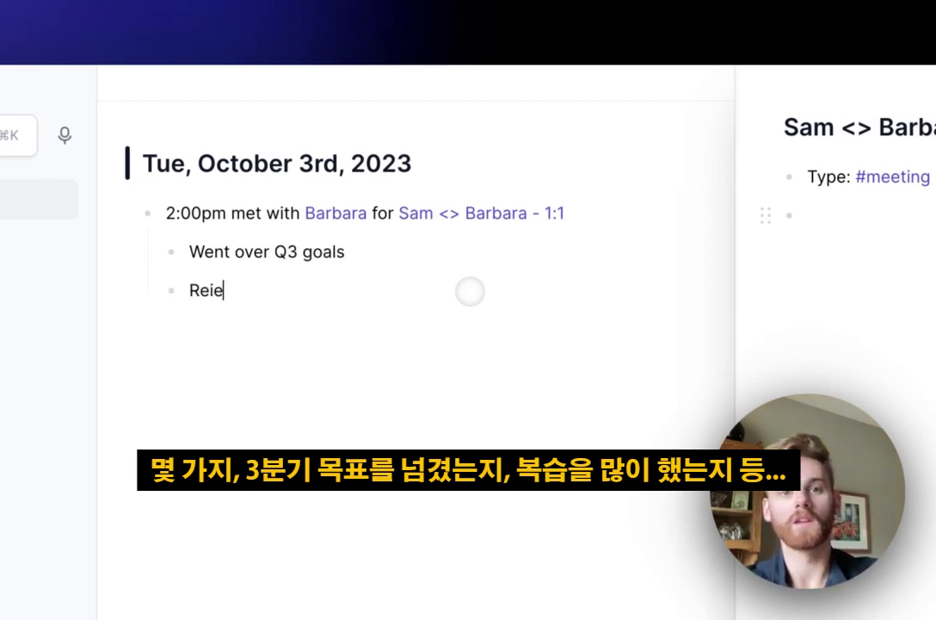
key(BackSpace)
key(BackSpace)
text(viewed high )
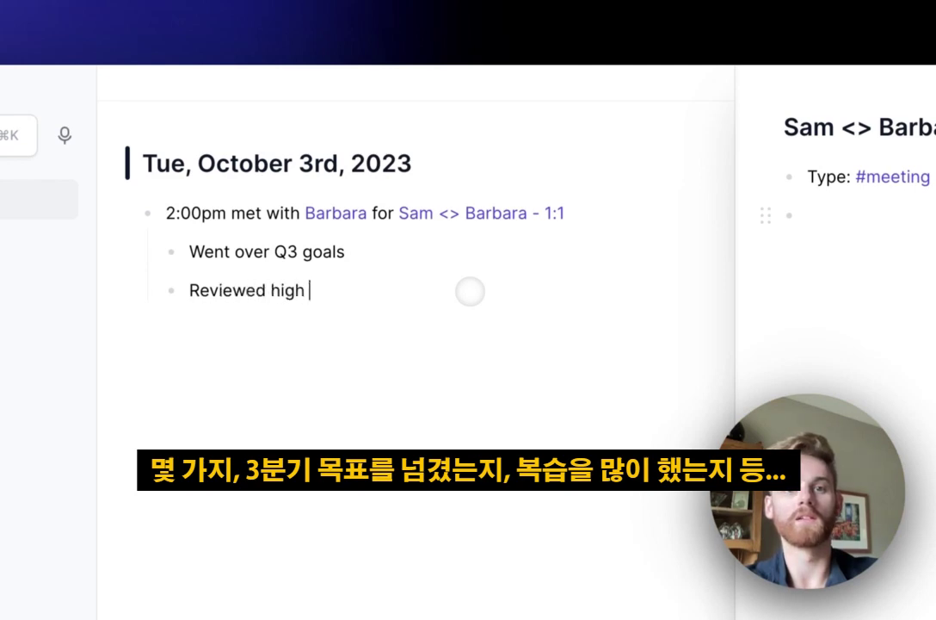
text(level Q4)
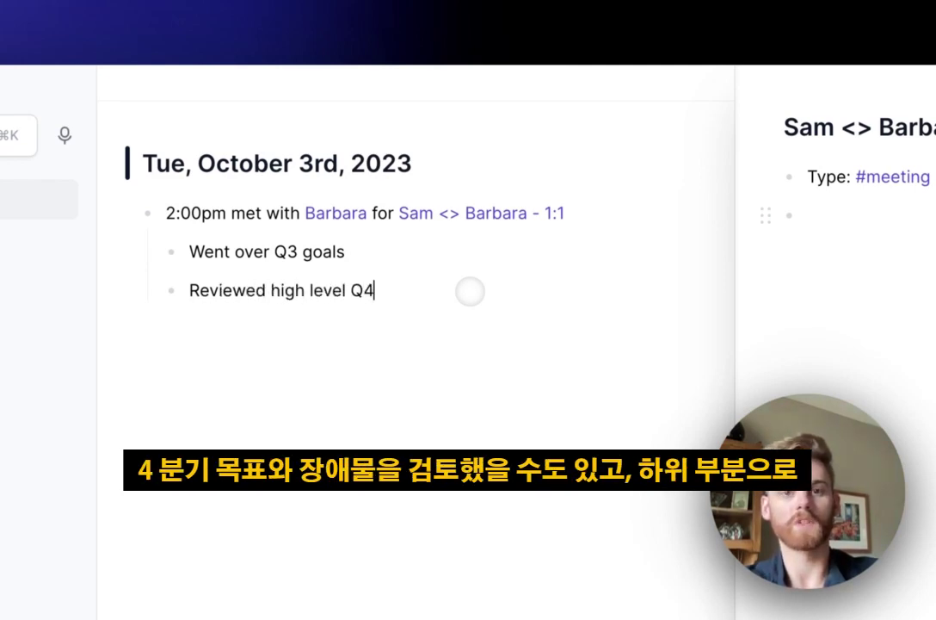
text( goals)
key(Return)
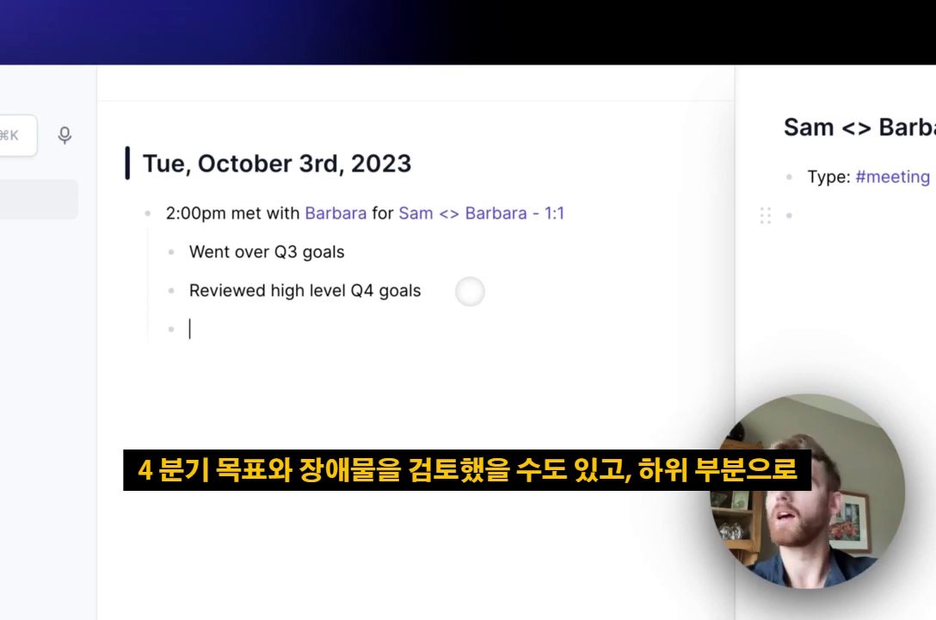
Add a third nested bullet reading "Went over any roadblocks" to the 2:00pm meeting entry
text(Went over)
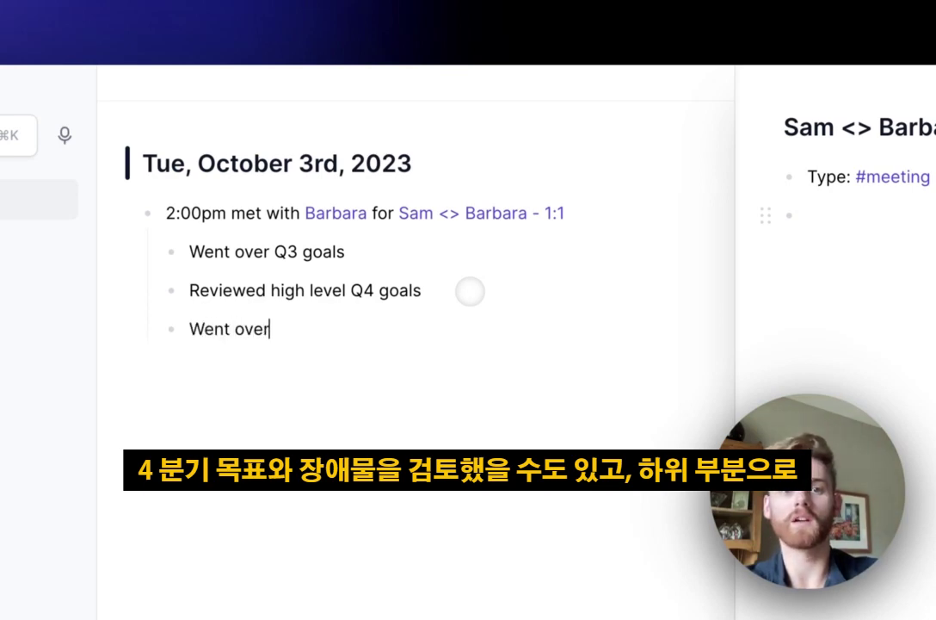
text( any roadblocks)
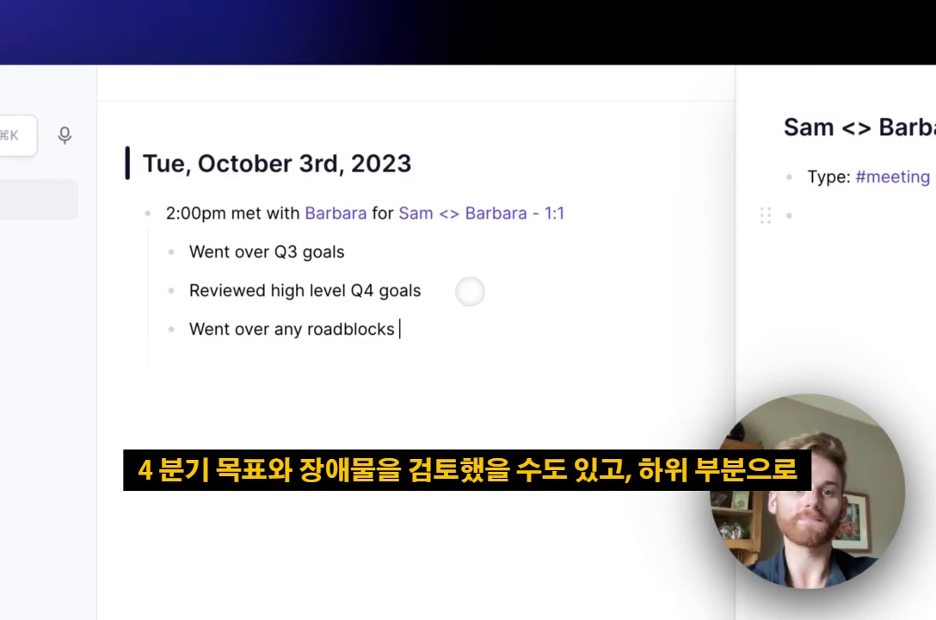
key(Return)
Nest a checkbox task under the roadblocks bullet reading "I need to help her get sign-off for freelance hire", with the spelling of "sign-off" corrected
key(Tab)
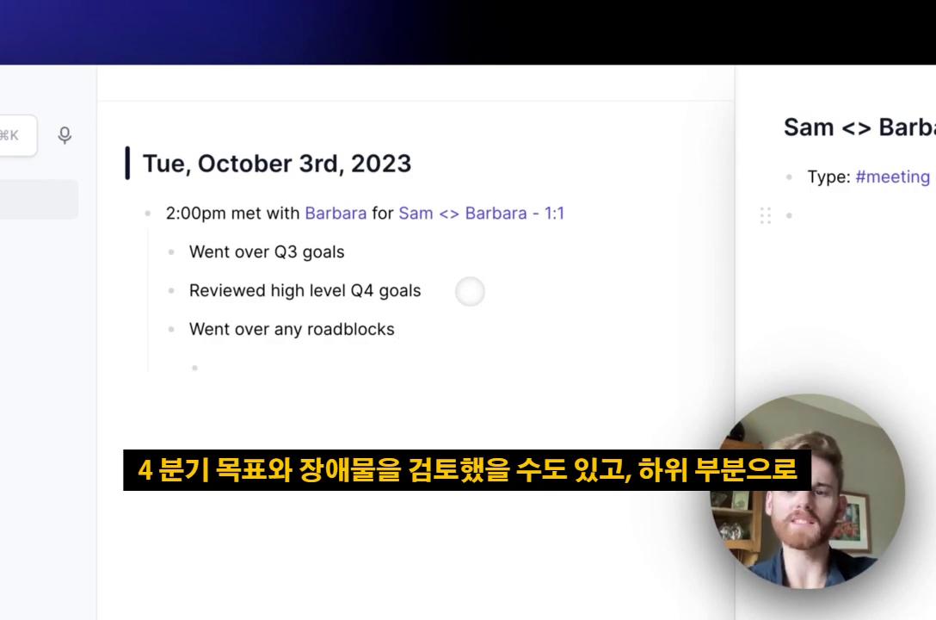
key(super+Return)
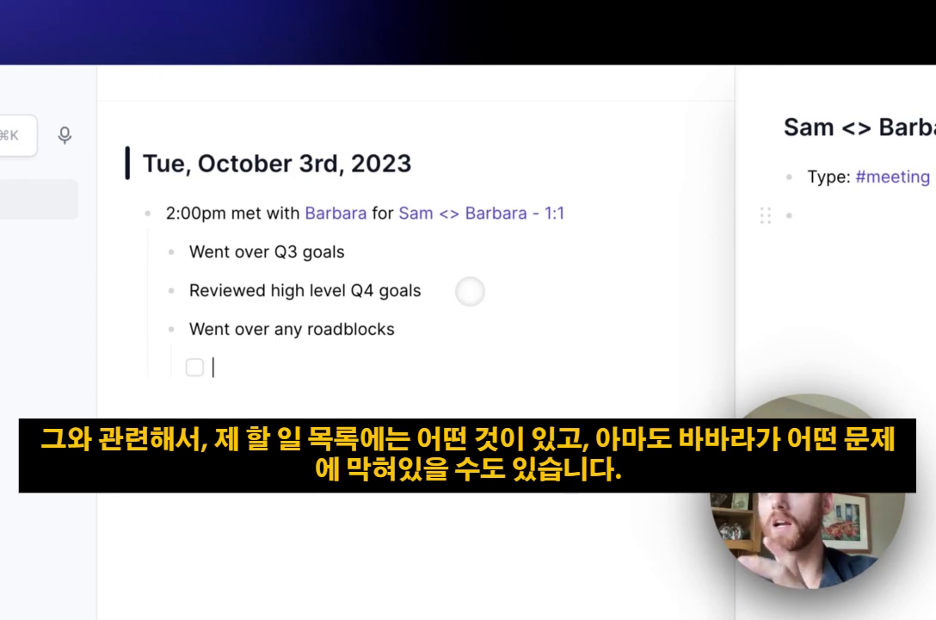
text(I)
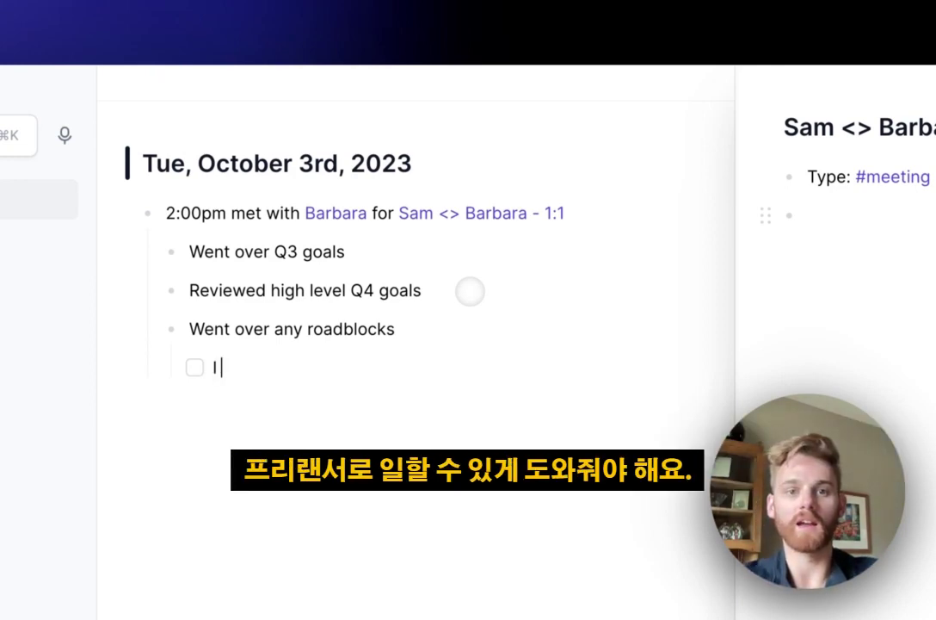
text( need to help )
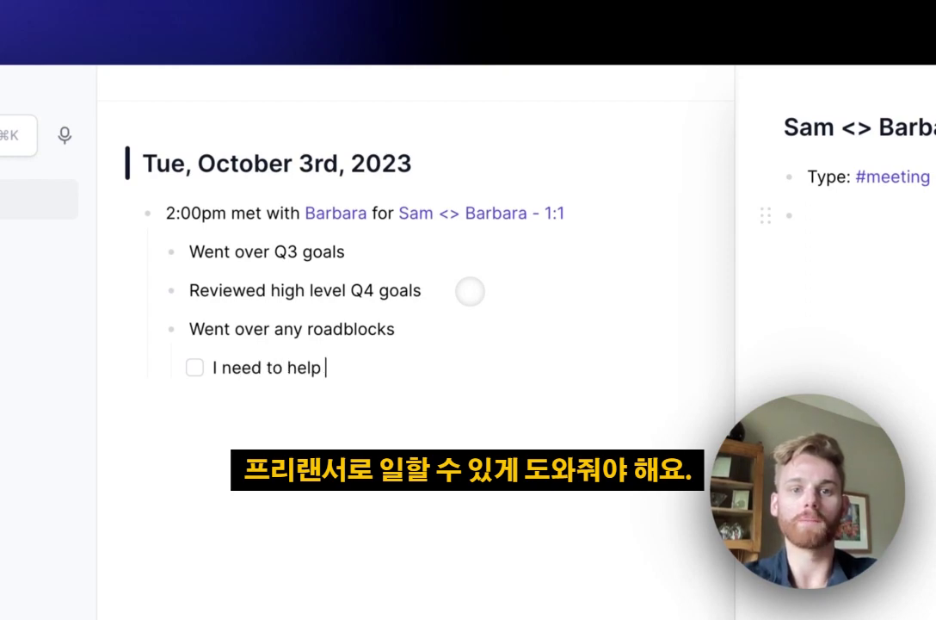
text(her get signoff for )
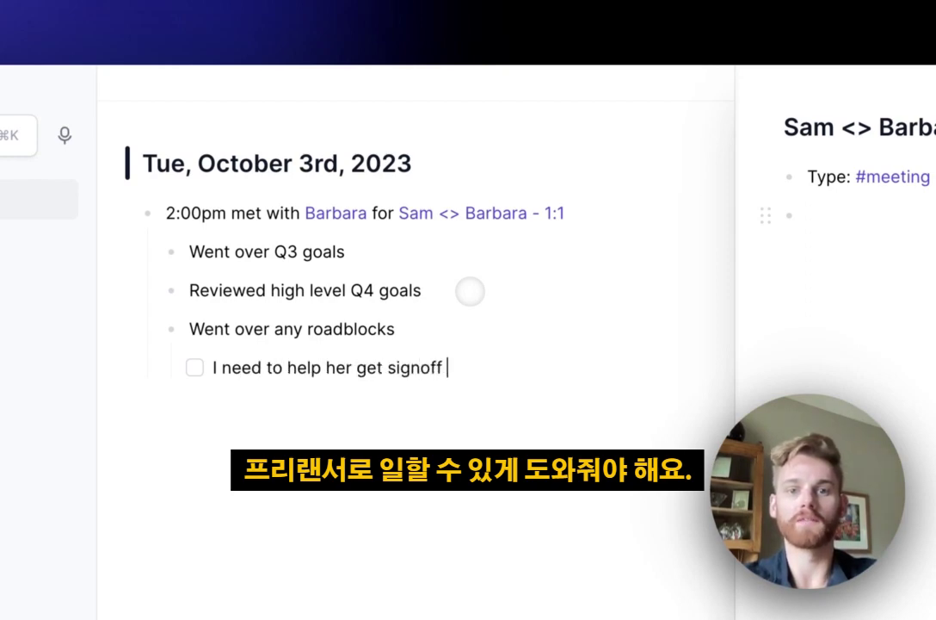
text(freelance hire)
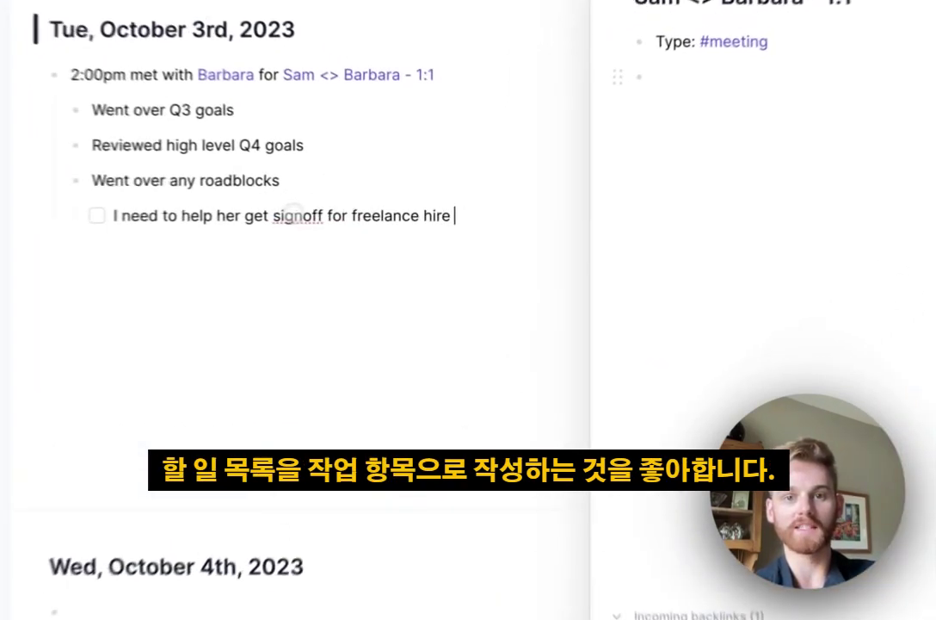
right_click(392, 216)
click(429, 222)
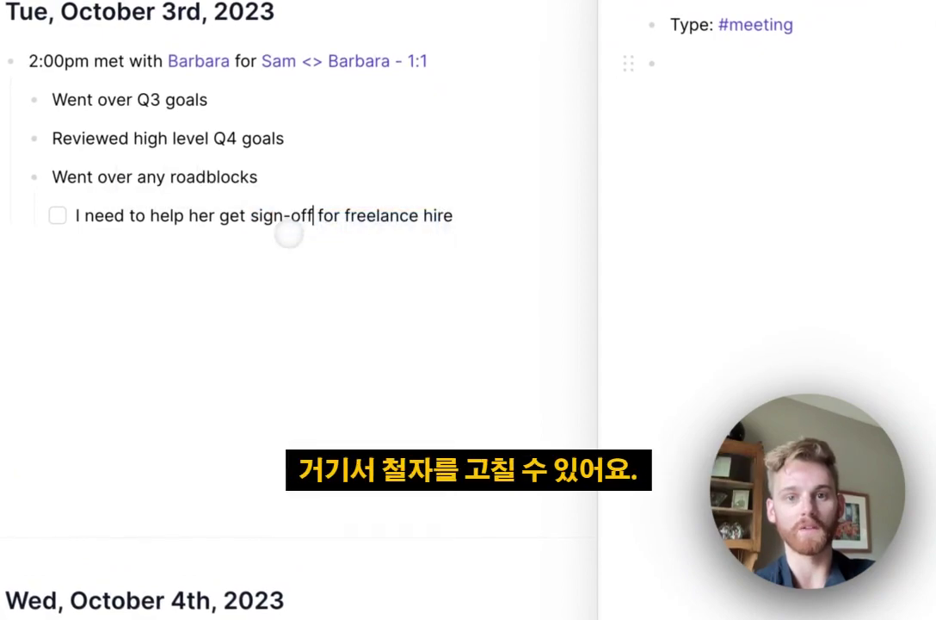
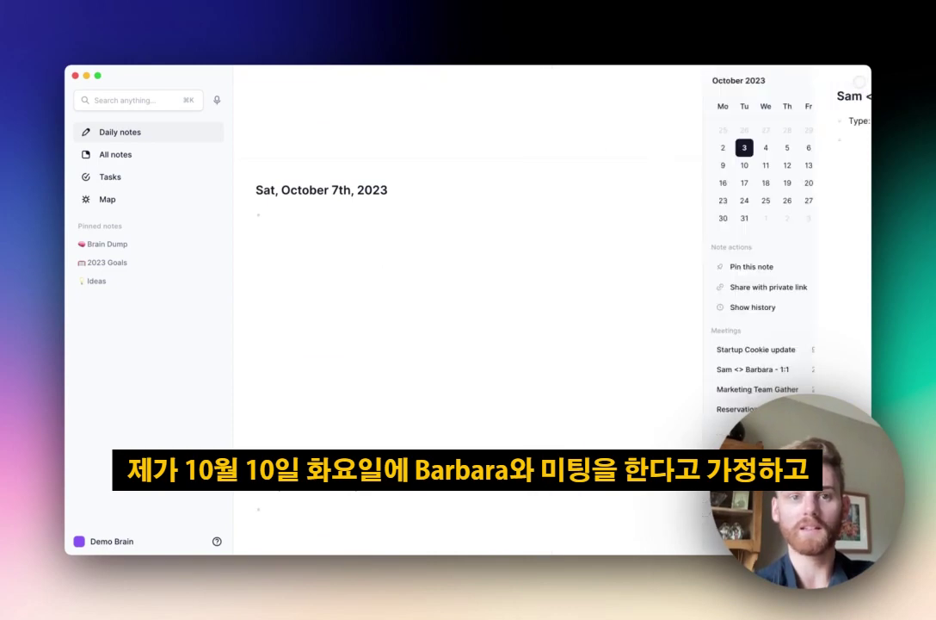
In the October 10th, 2023 daily note, write "Met" followed by backlinks to the same attendee's note and the 1:1 meeting note
scroll(439, 344, down, 5)
scroll(440, 345, down, 5)
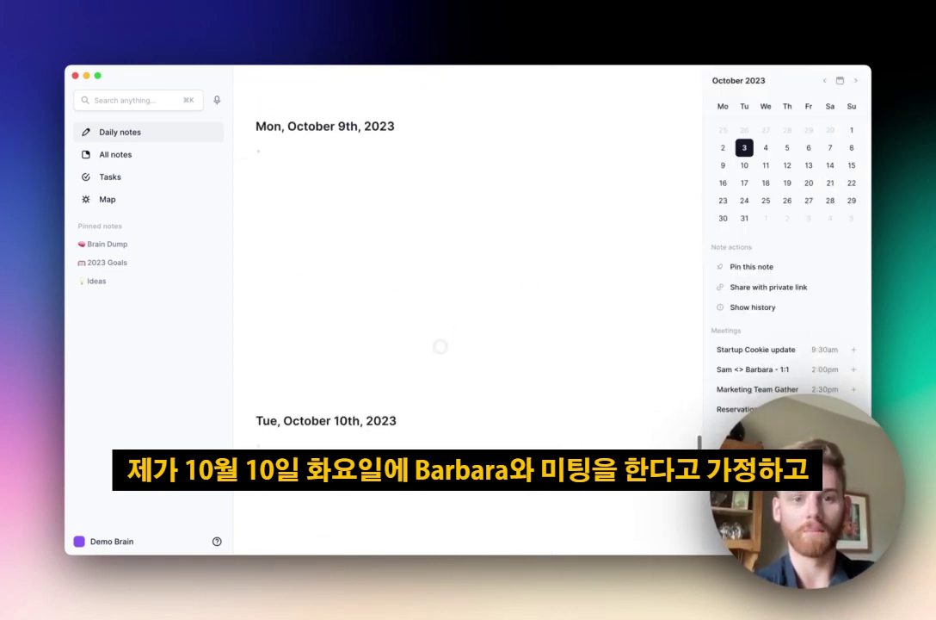
scroll(440, 346, down, 2)
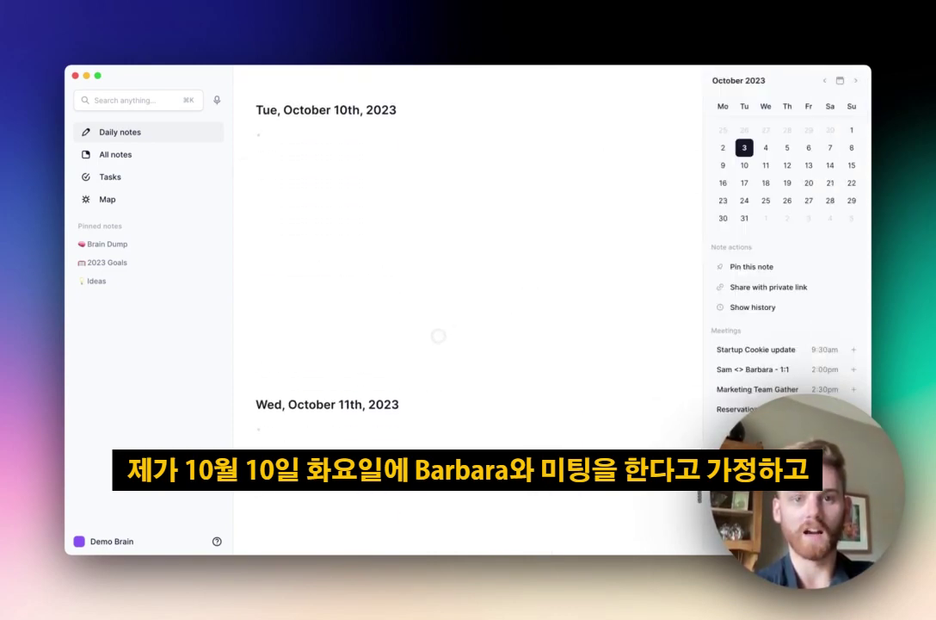
click(360, 142)
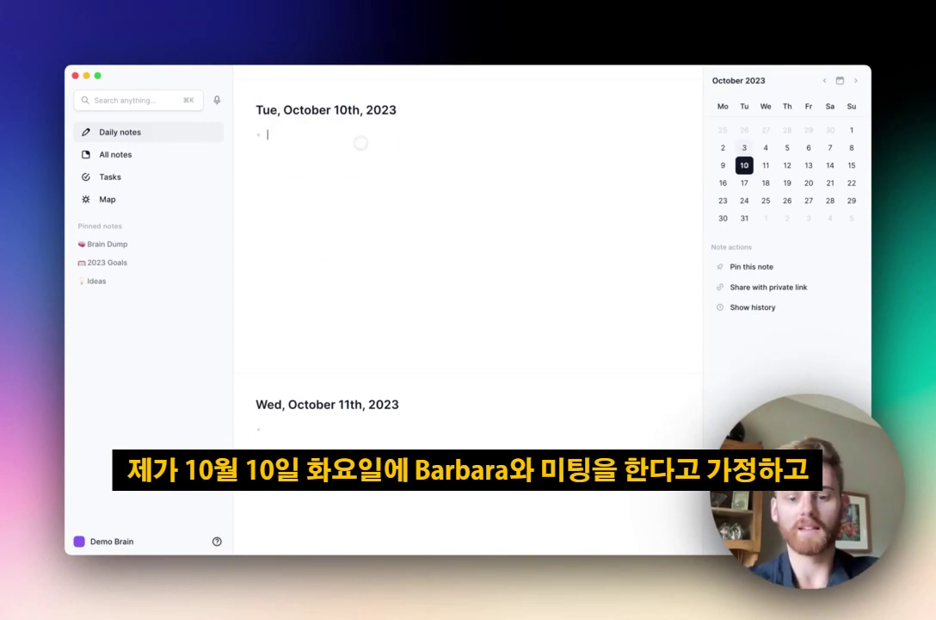
text(Met )
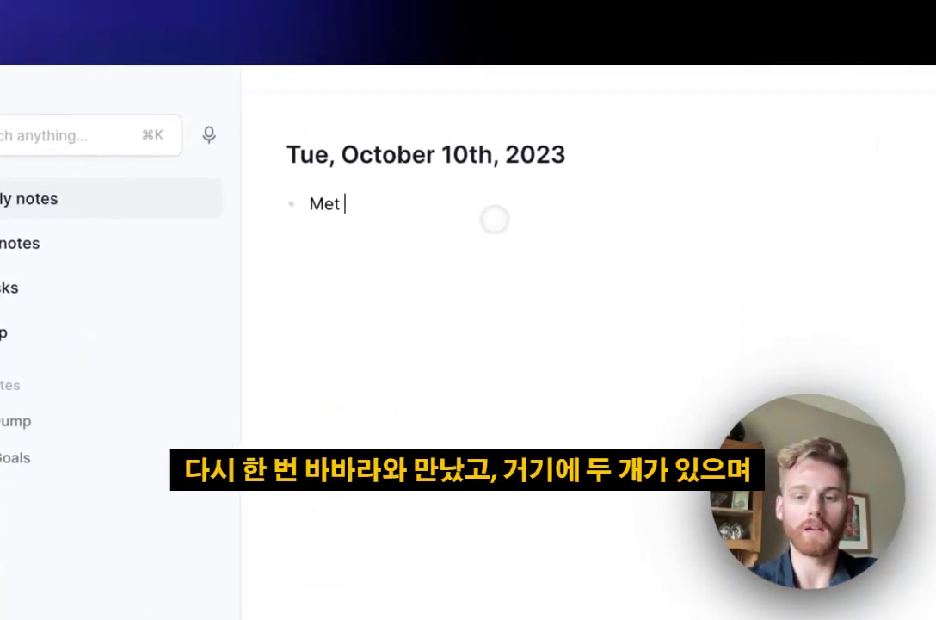
text([[Bar)
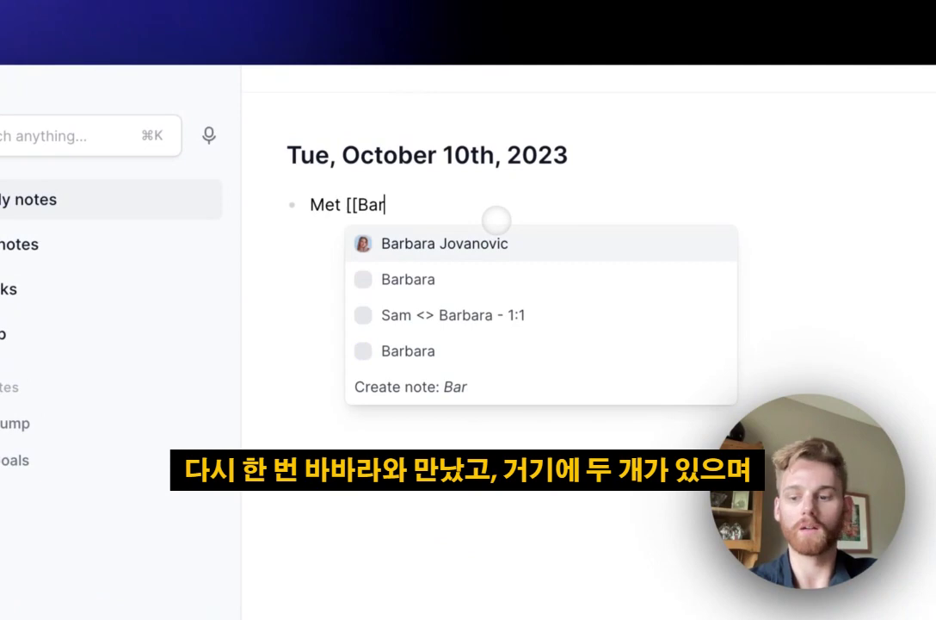
key(Down)
key(Return)
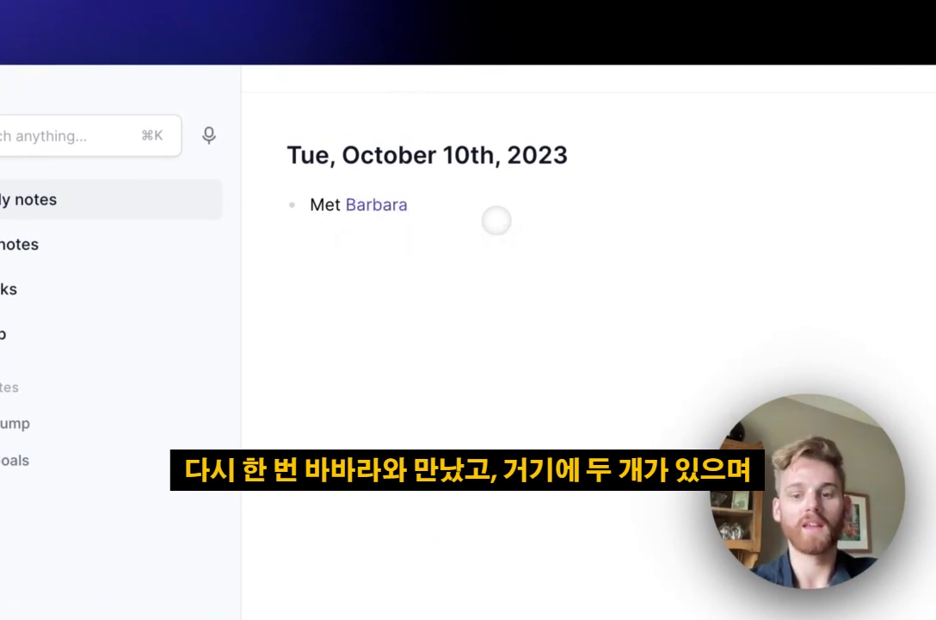
text([[Sam)
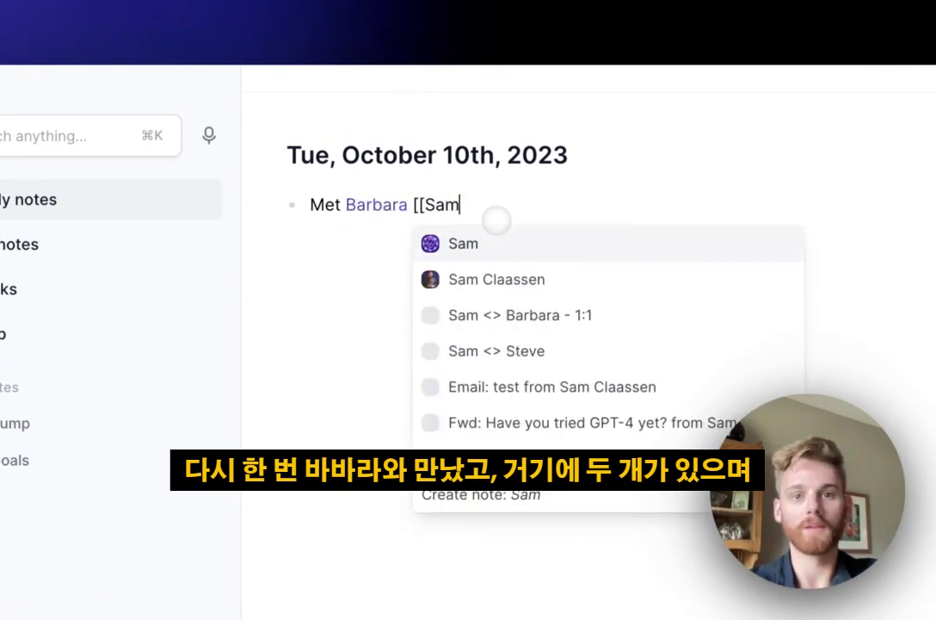
click(542, 309)
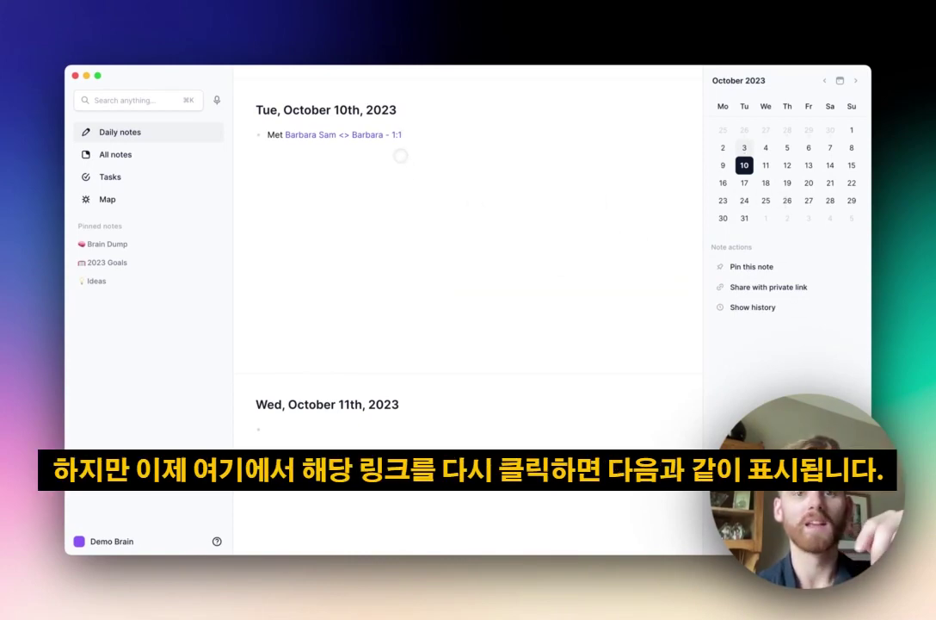
Open the 1:1 meeting note from the October 10th entry and review its incoming backlinks
mouse_move(374, 140)
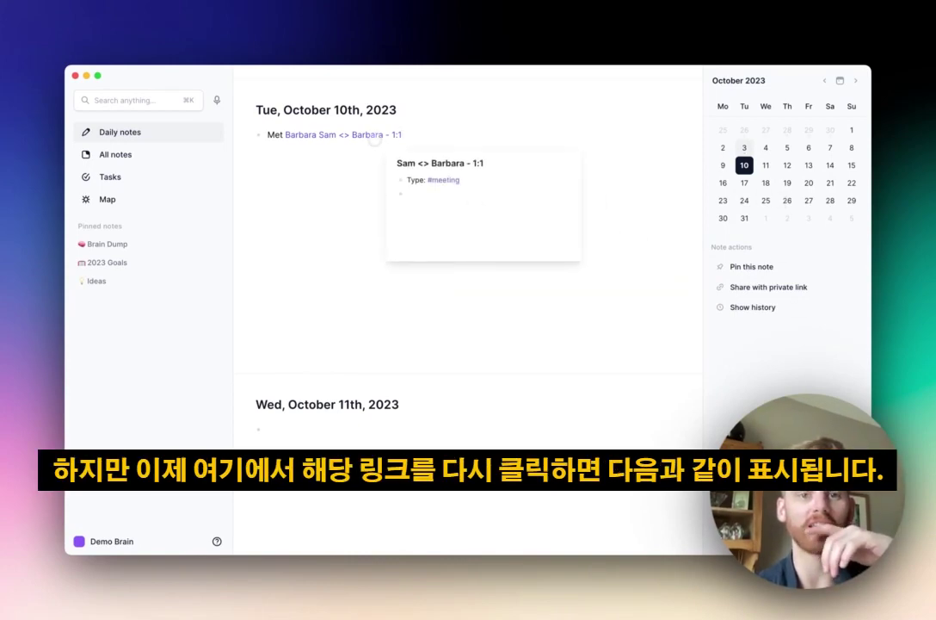
click(375, 136)
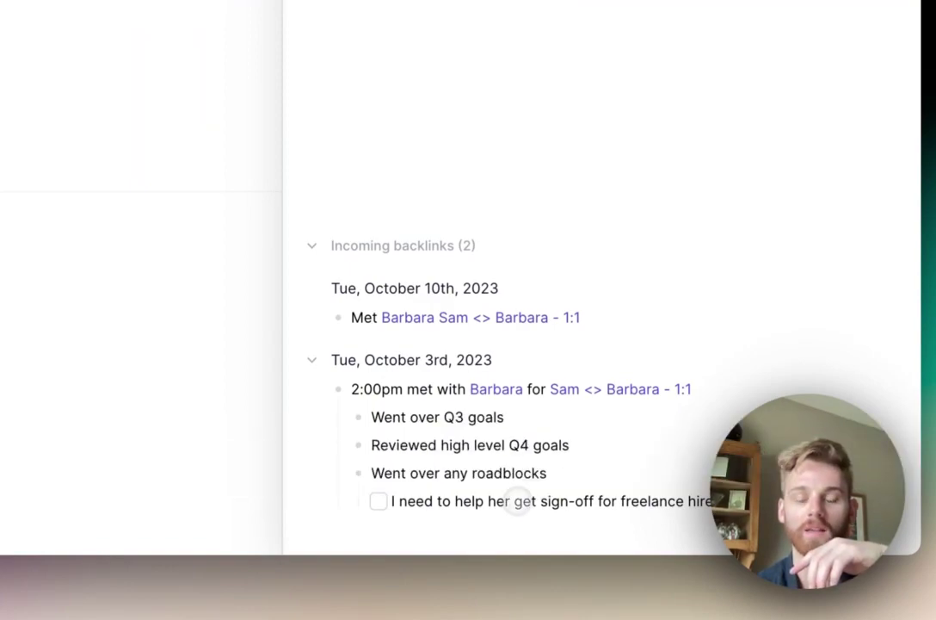
click(396, 501)
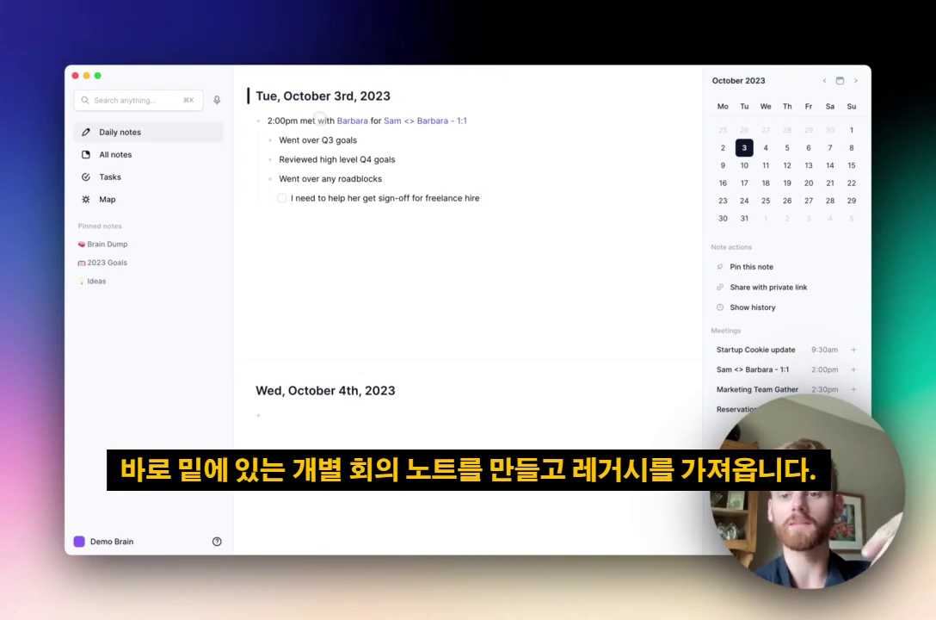
mouse_move(420, 122)
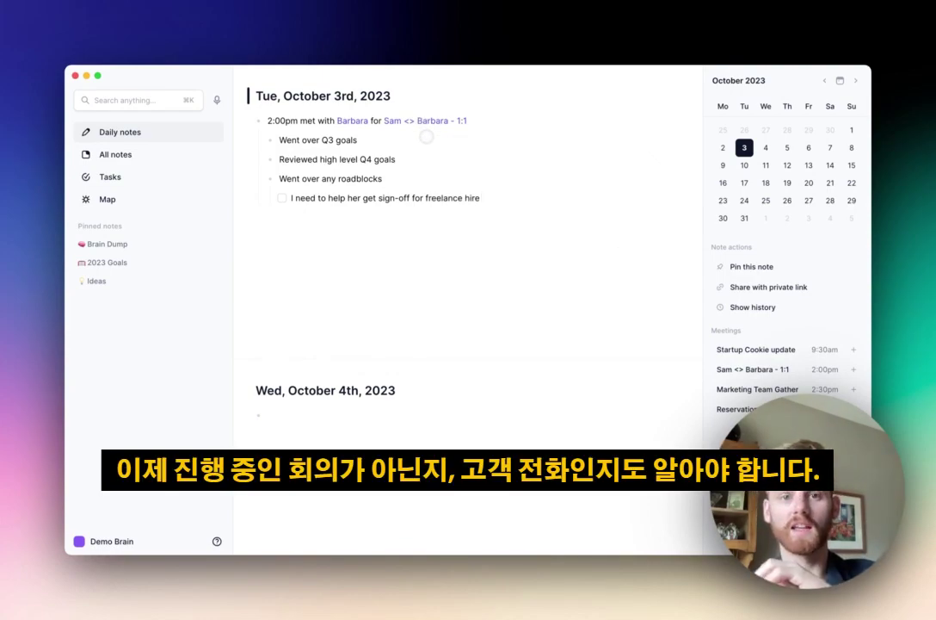
Below the 2:00pm entry in the October 3rd daily note, add a top-level bullet "3:00pm met with" and a backlink to a new "Fake Company" note
key(BackSpace)
key(BackSpace)
key(BackSpace)
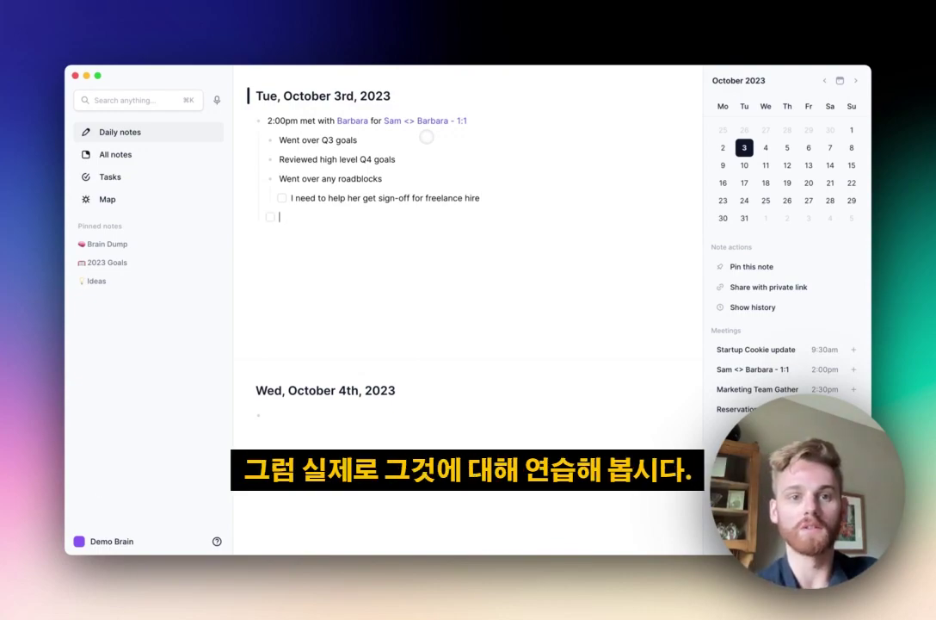
text(- )
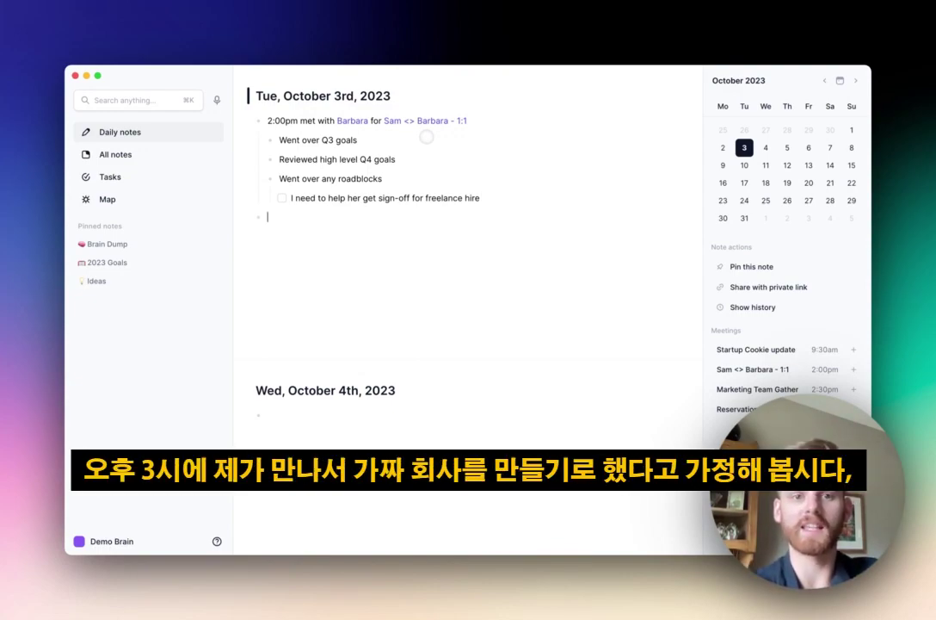
text(3:)
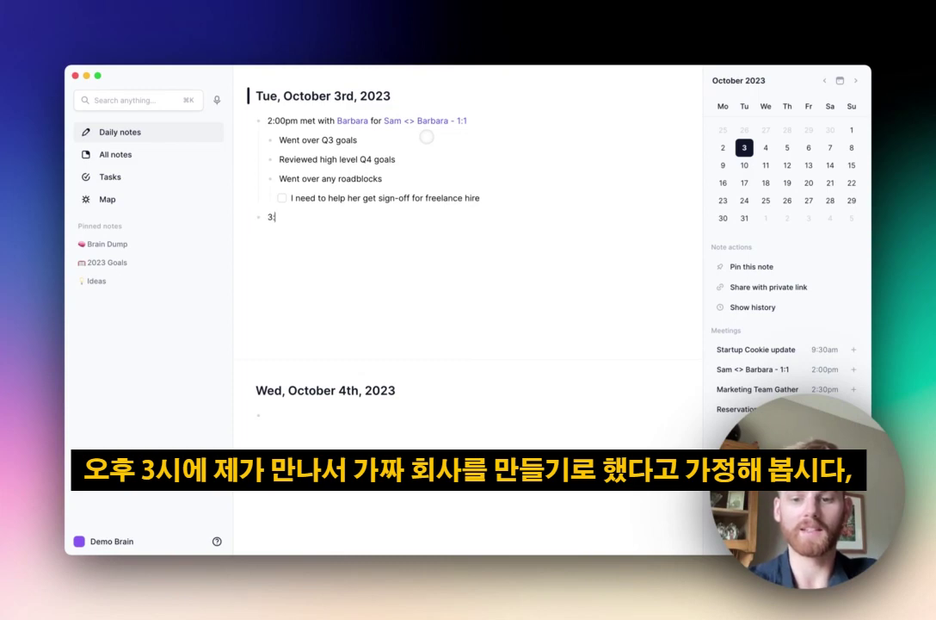
text(00pm)
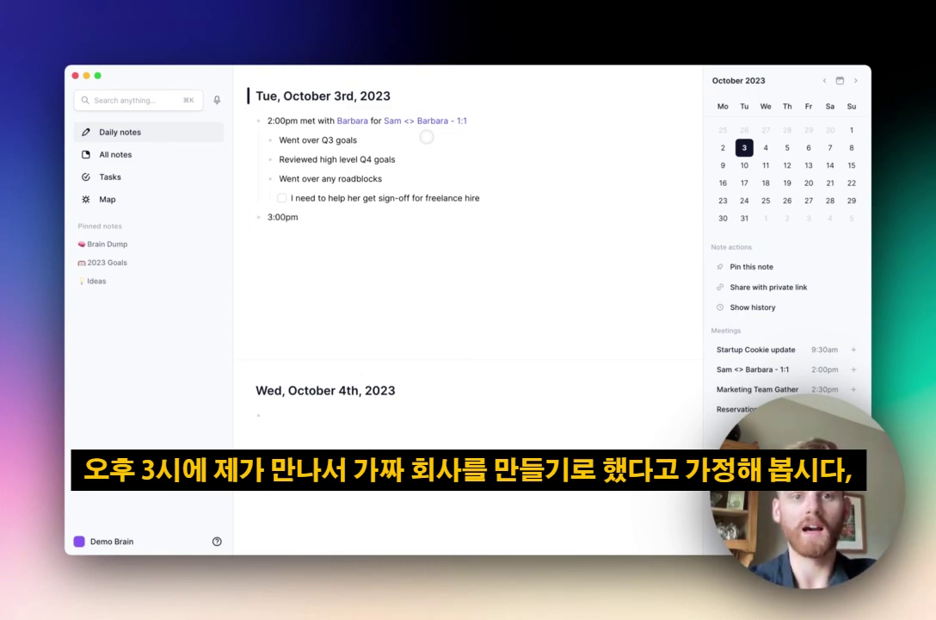
text( met with )
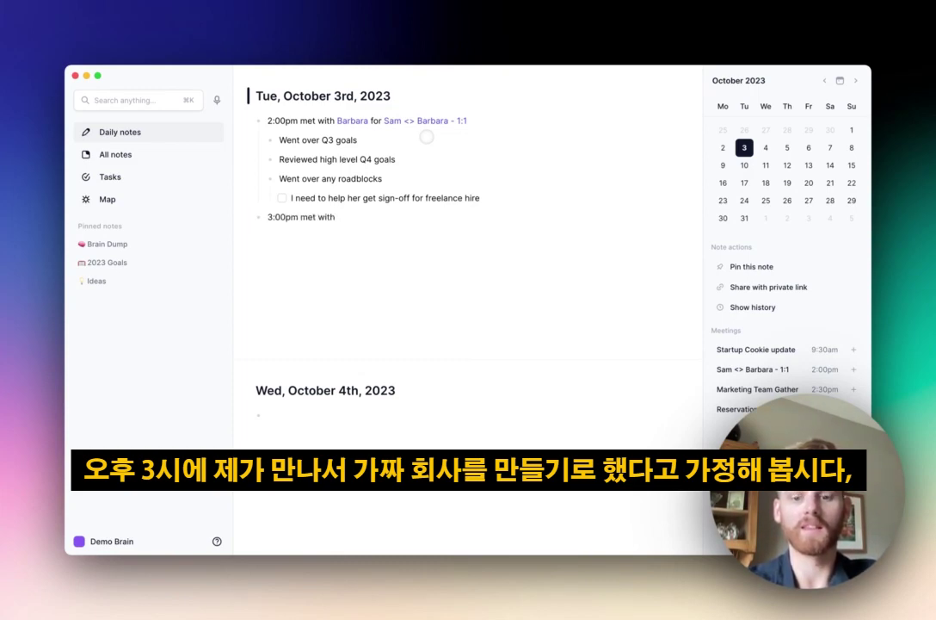
text([[F)
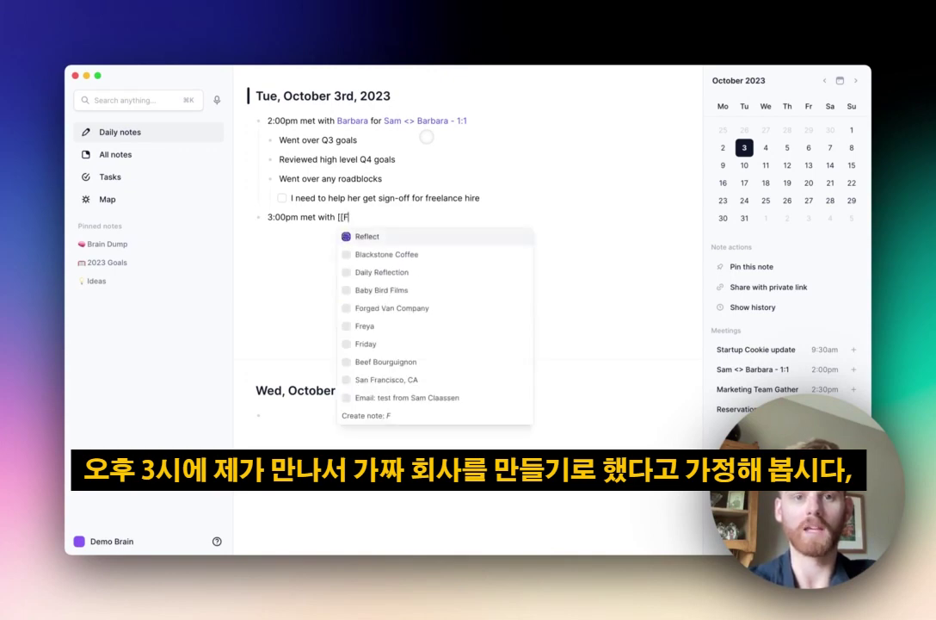
text(ake Company)
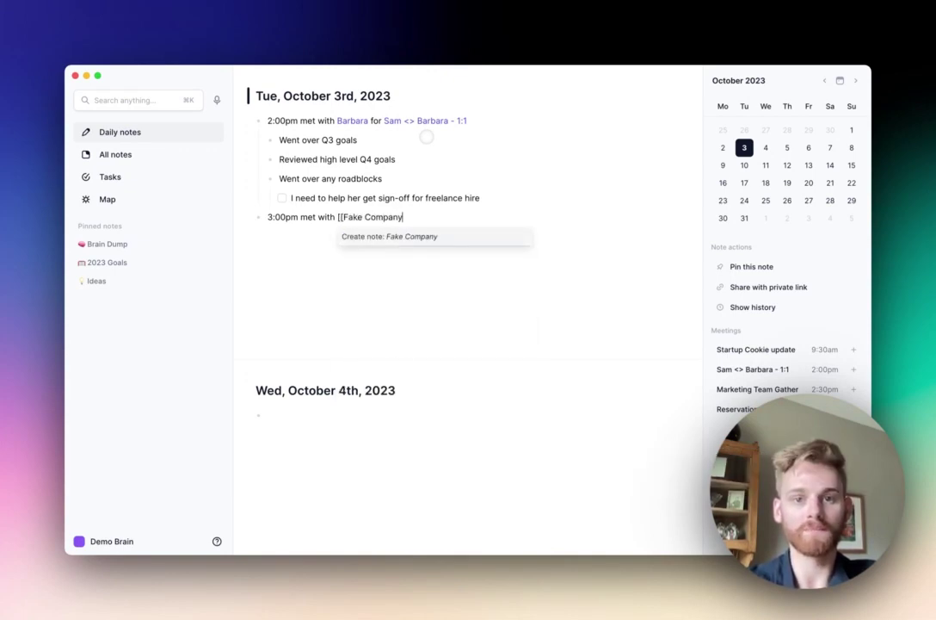
key(Return)
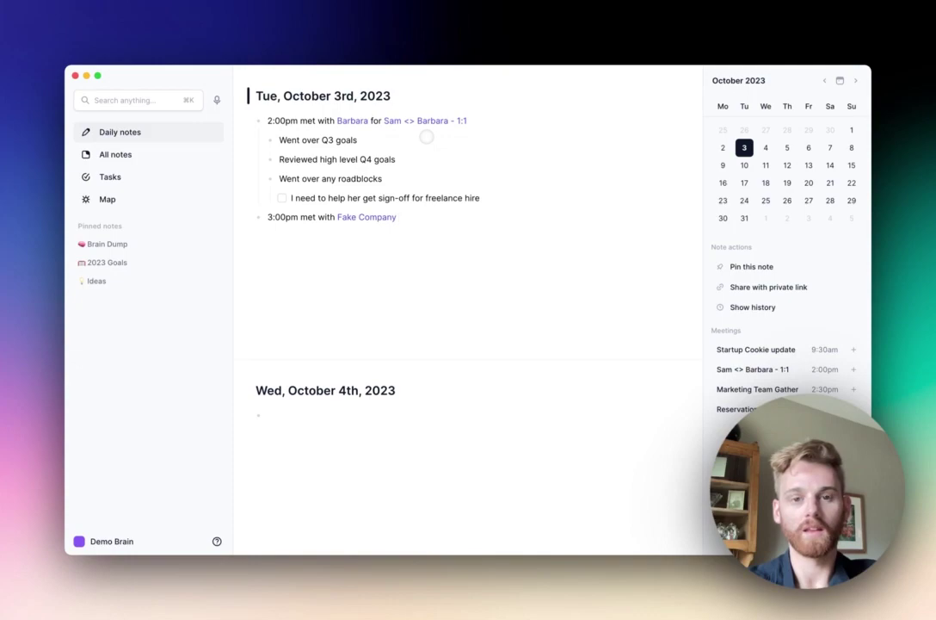
Continue the 3:00pm entry with "about becoming a client for" followed by a backlink to the existing "Startup Cookie" note
text(about becom)
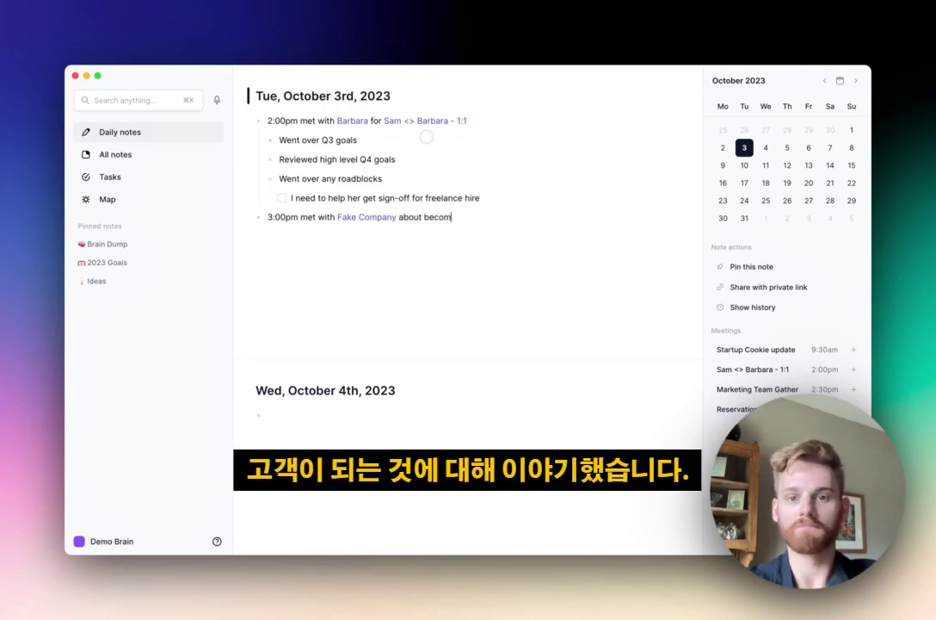
text(ing a client)
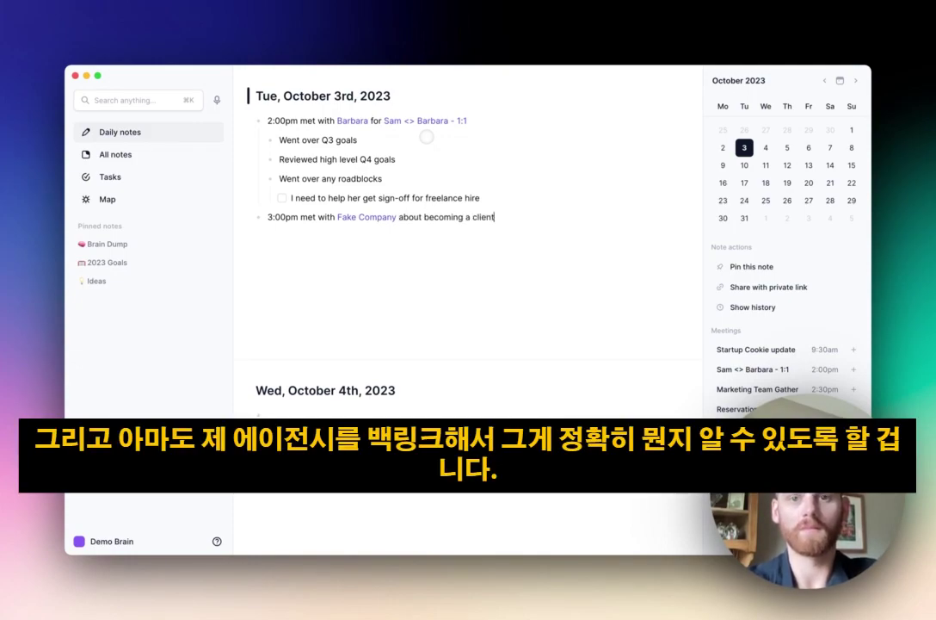
text( for [[Start)
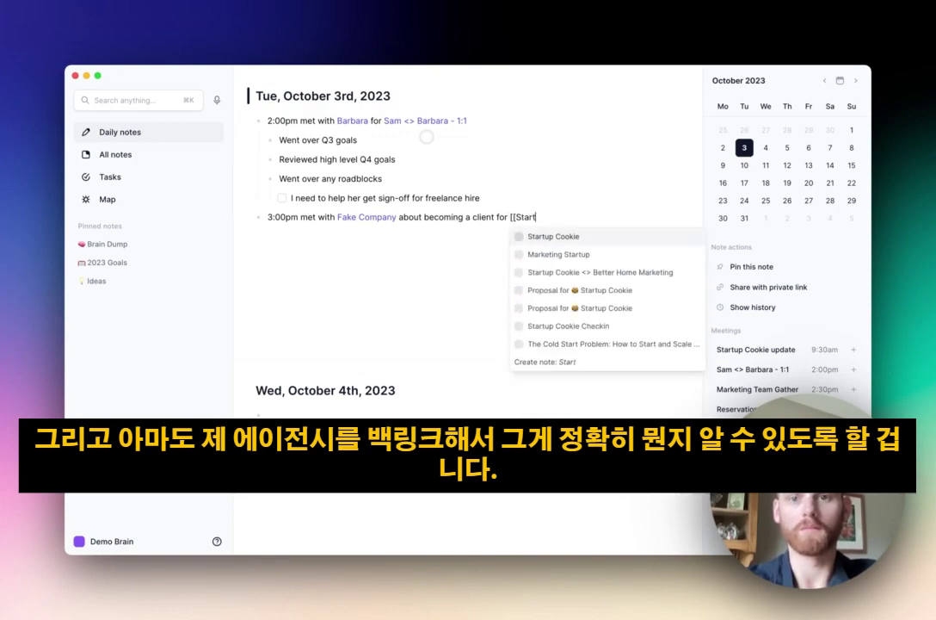
key(Return)
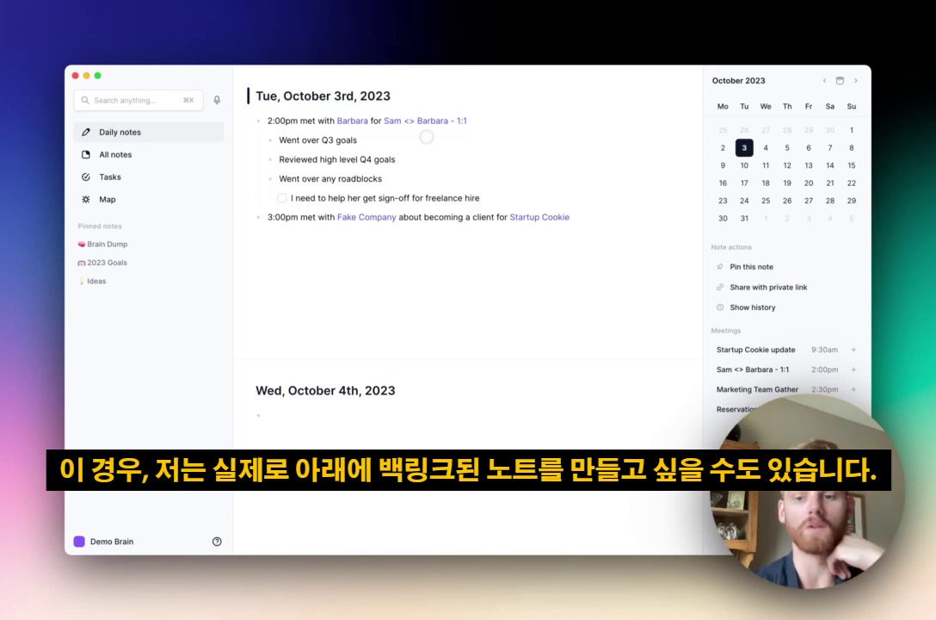
key(XF86AudioMute)
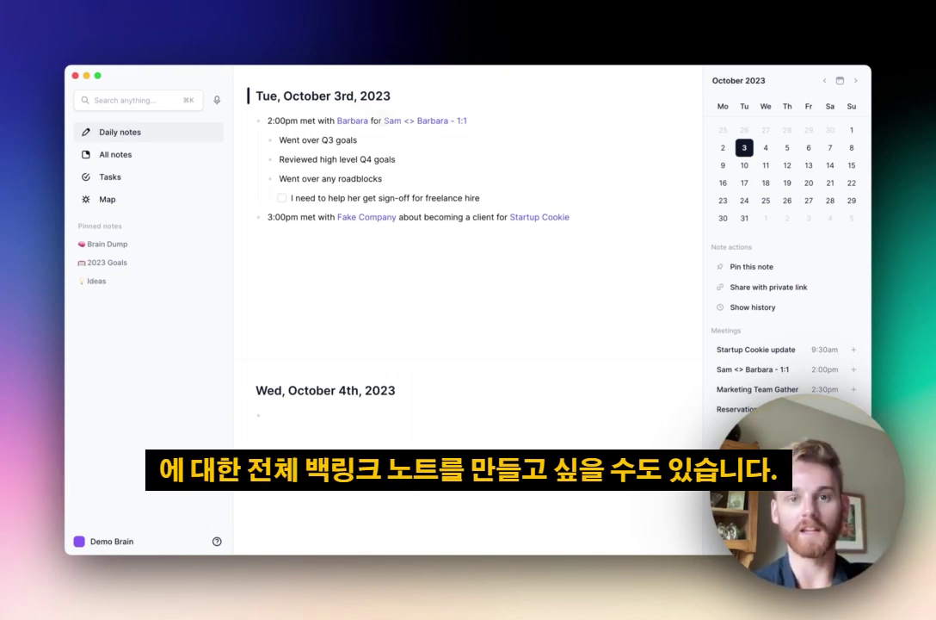
Turn the 3:00pm entry's text "Fake Company about becoming a client for Startup Cookie" into one single backlinked note
mouse_move(362, 216)
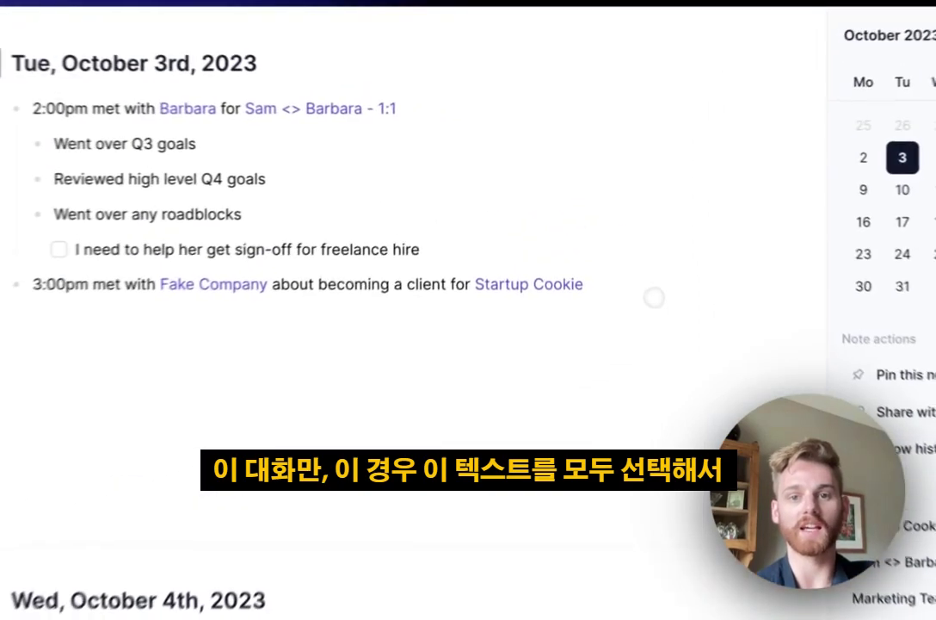
drag(607, 222, 398, 220)
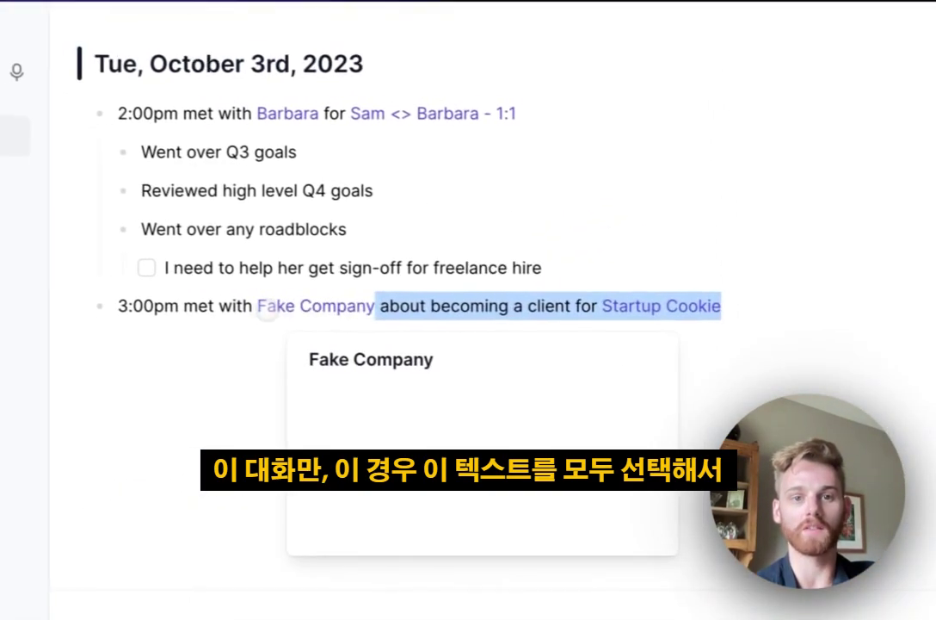
drag(261, 301, 145, 301)
text([[)
key(Return)
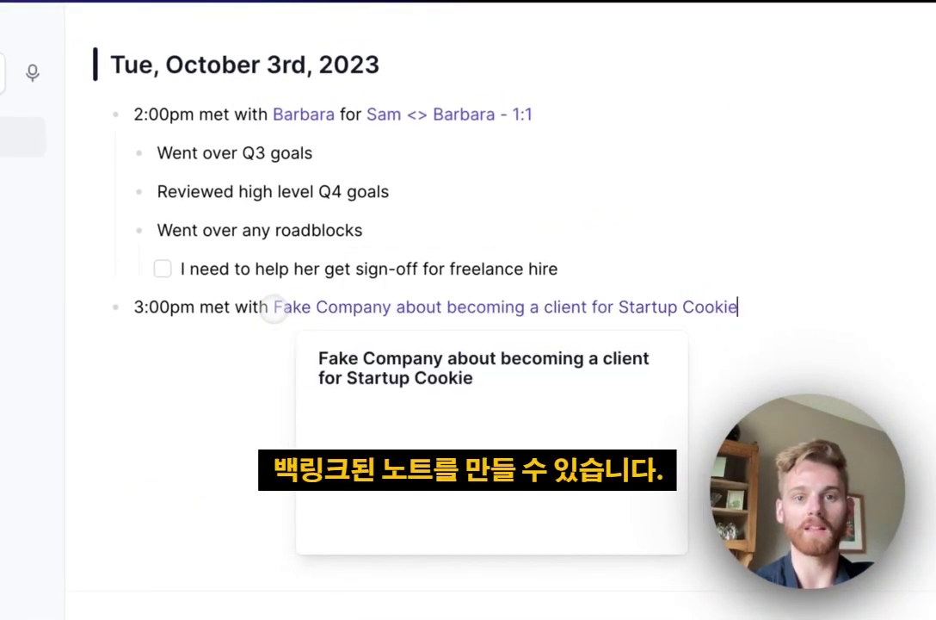
Open the new Fake Company meeting note and enter "Type: #meeting" beneath its title
click(311, 307)
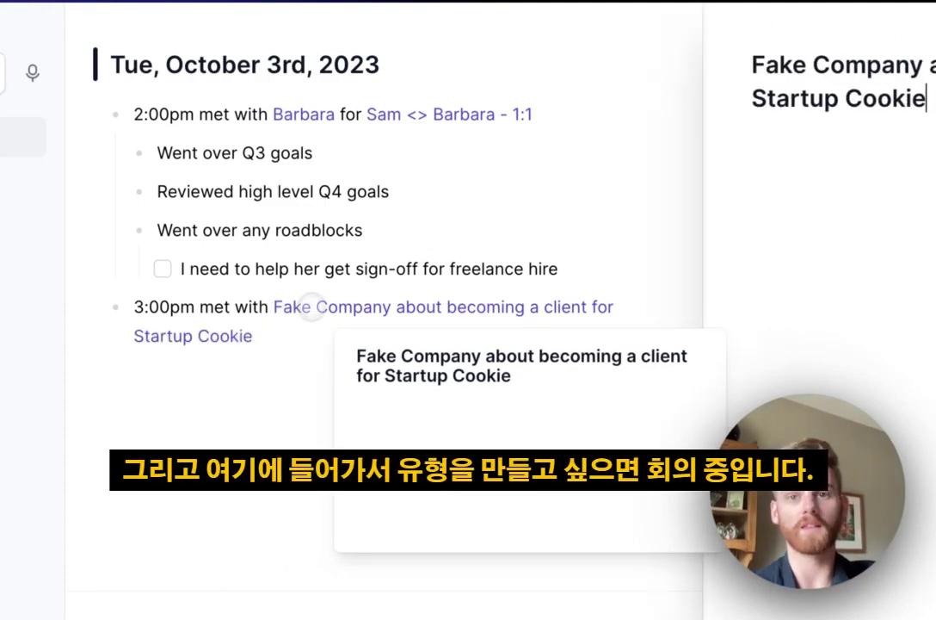
text(Type: )
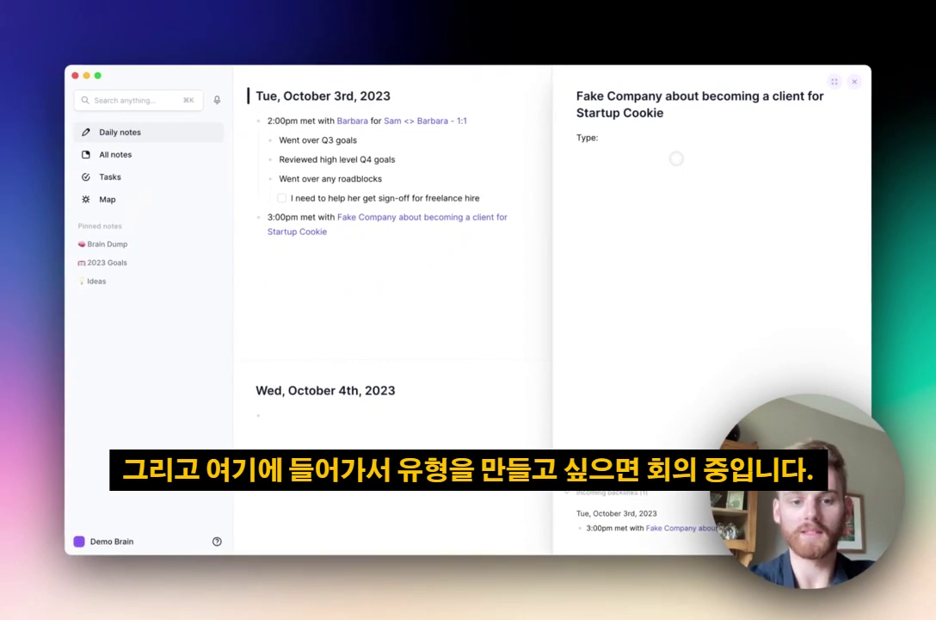
text(#meeting)
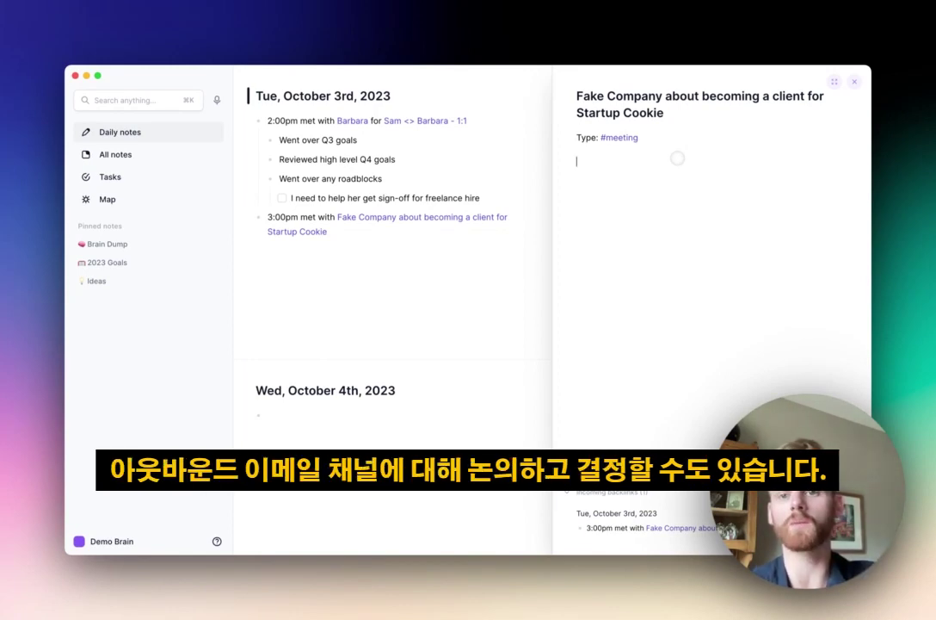
Add a bullet below the type line of the Fake Company meeting note reading "Discussed an outbound email channel"
text(iscu)
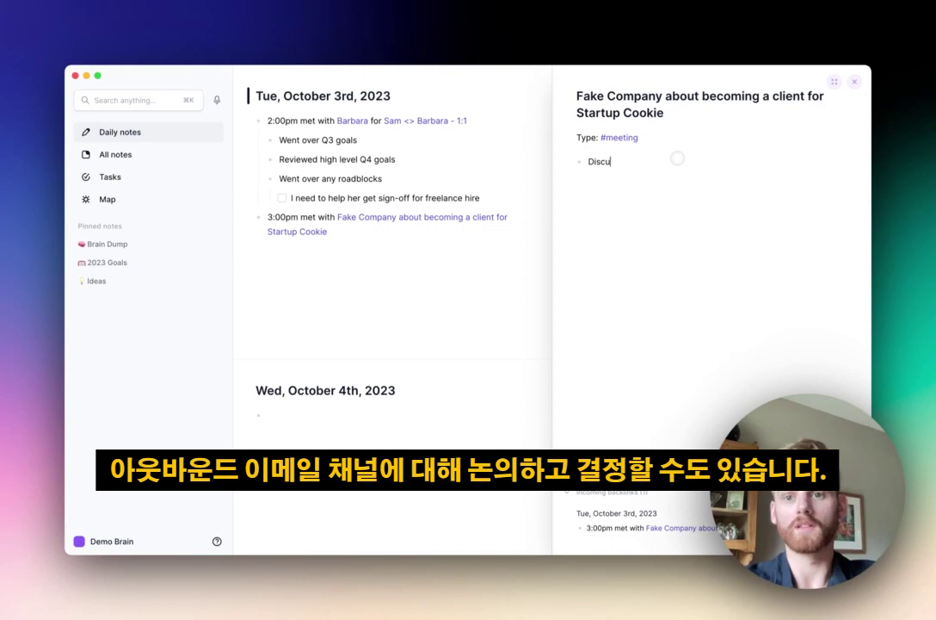
text(ssed an outbound)
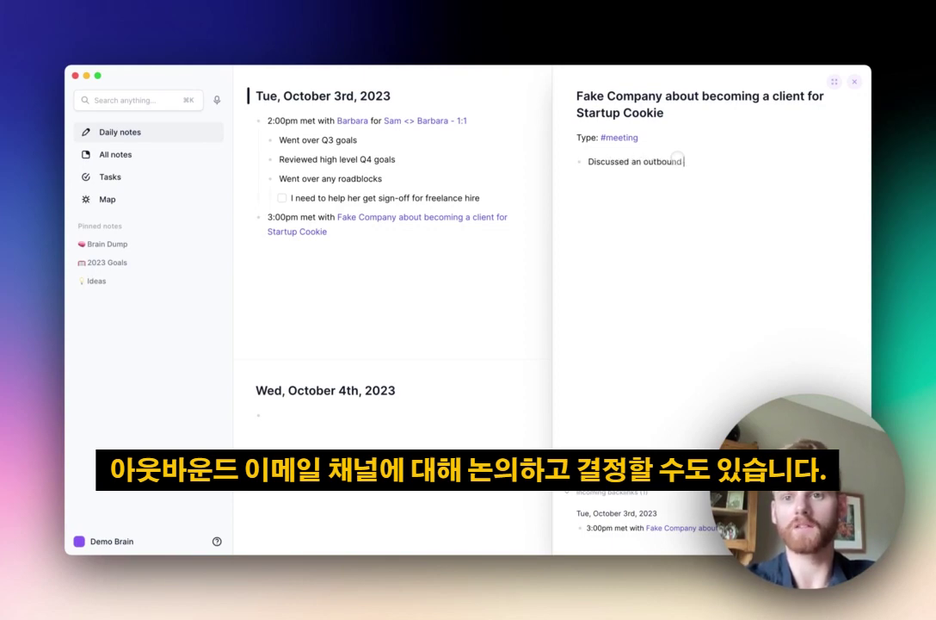
text( email channel )
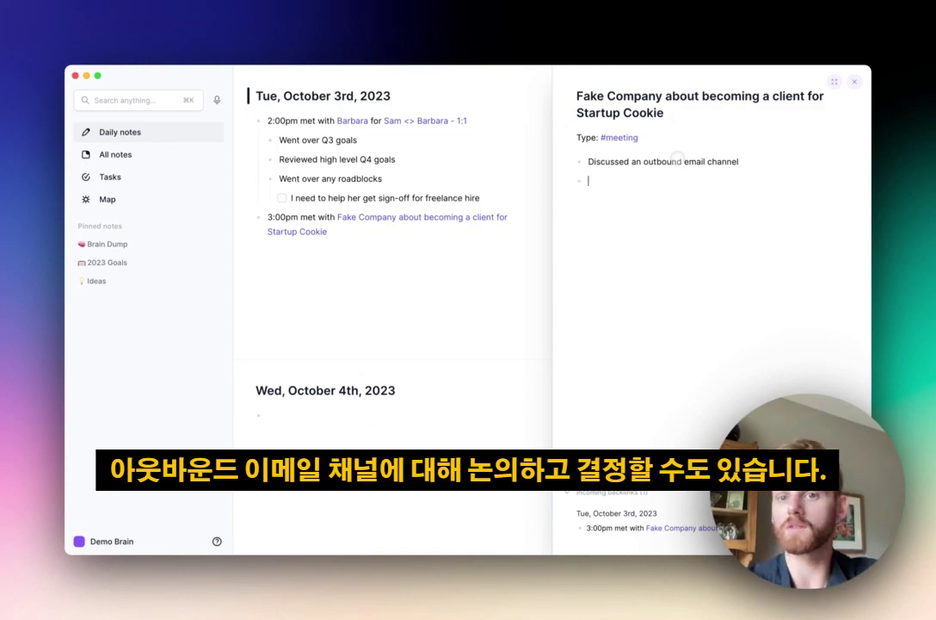
Add a second bullet reading "Decided not the right time, follow up with them in", ending with a date backlink to 2 months from now (December 3rd, 2023)
text(Decided not th)
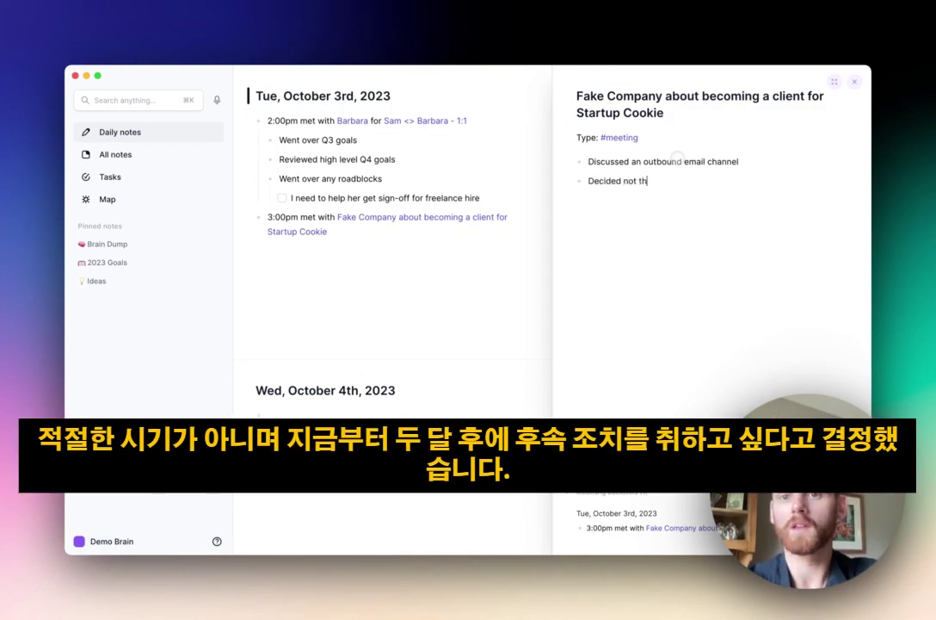
text(e right time,)
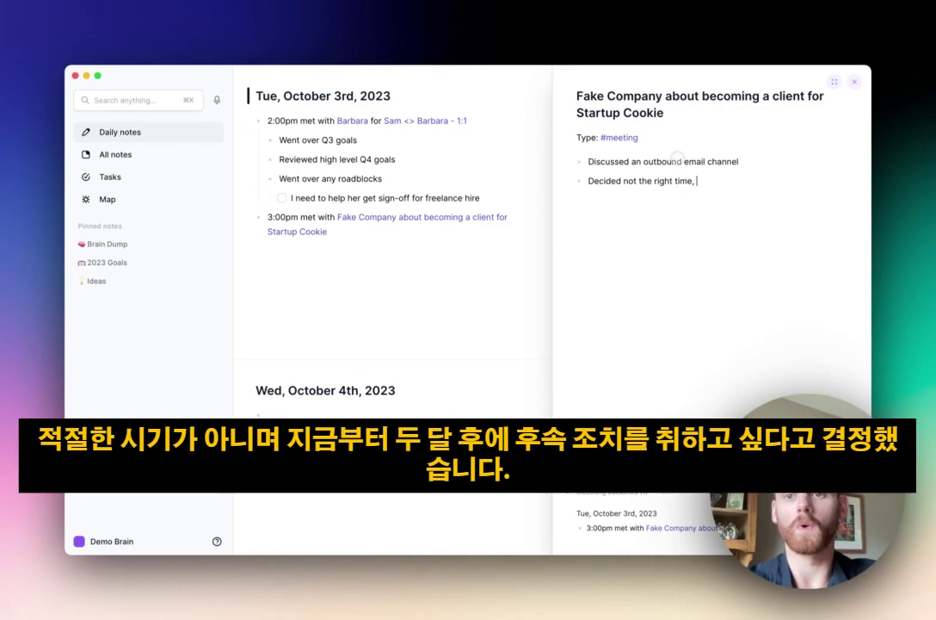
text( follow up with )
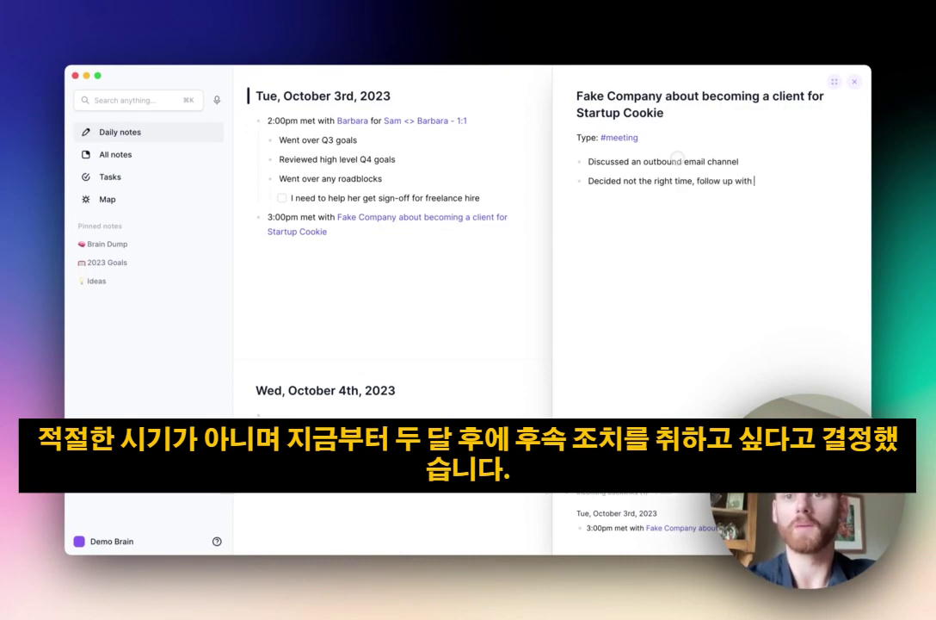
text(them in [)
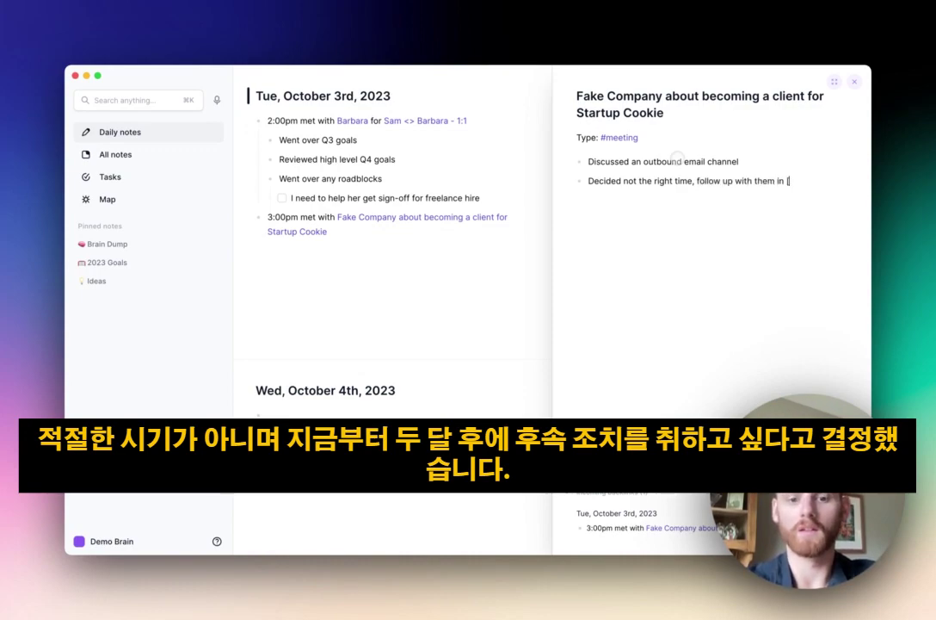
text([2 months)
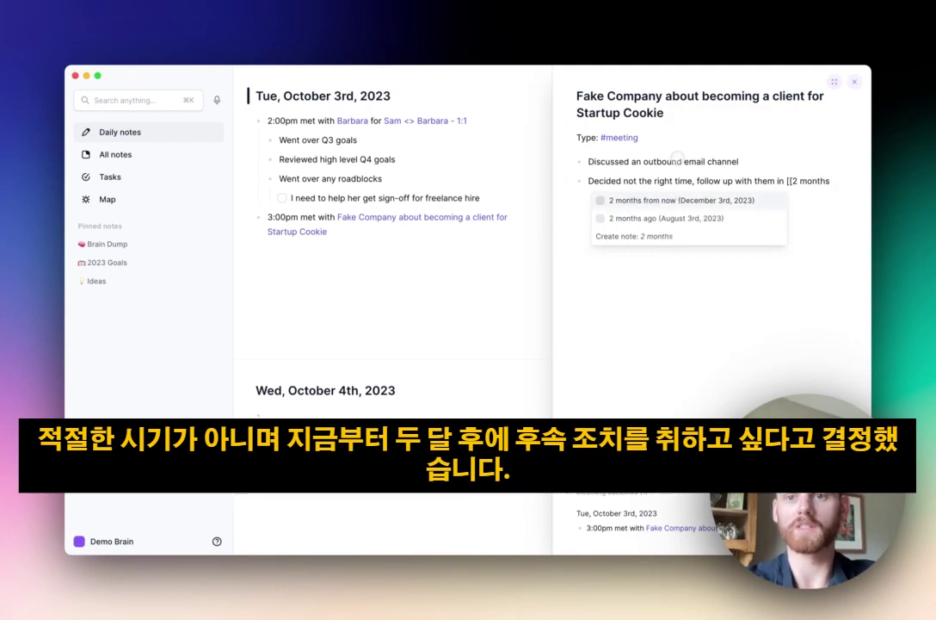
key(Return)
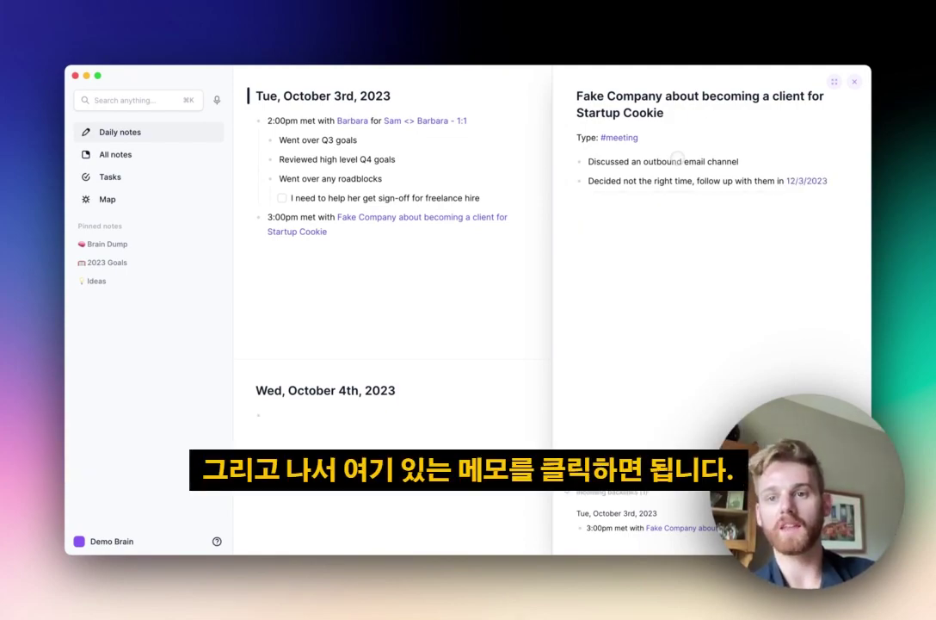
Preview the December 3rd, 2023 daily note and open it from the follow-up date backlink
mouse_move(791, 182)
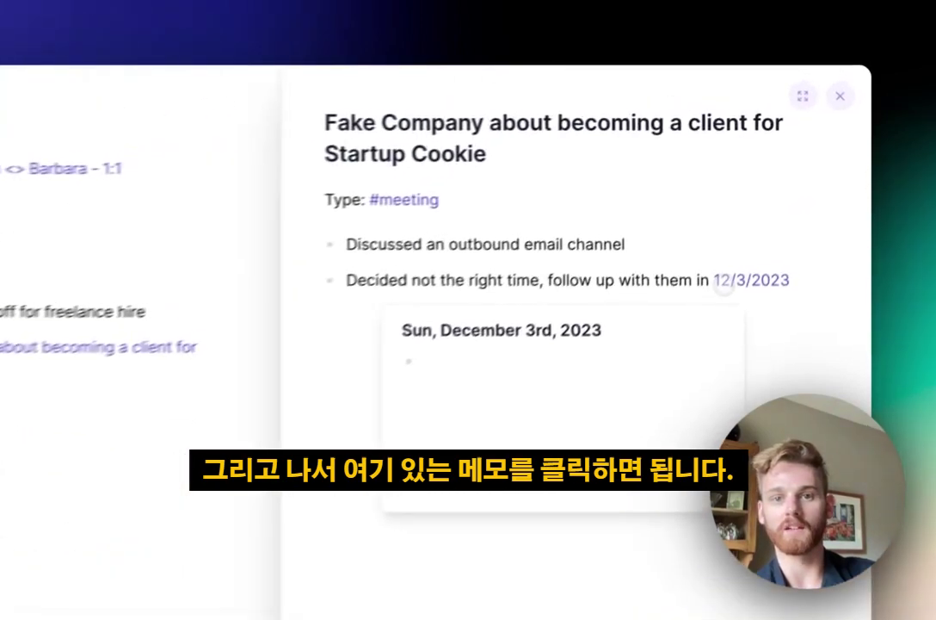
click(724, 287)
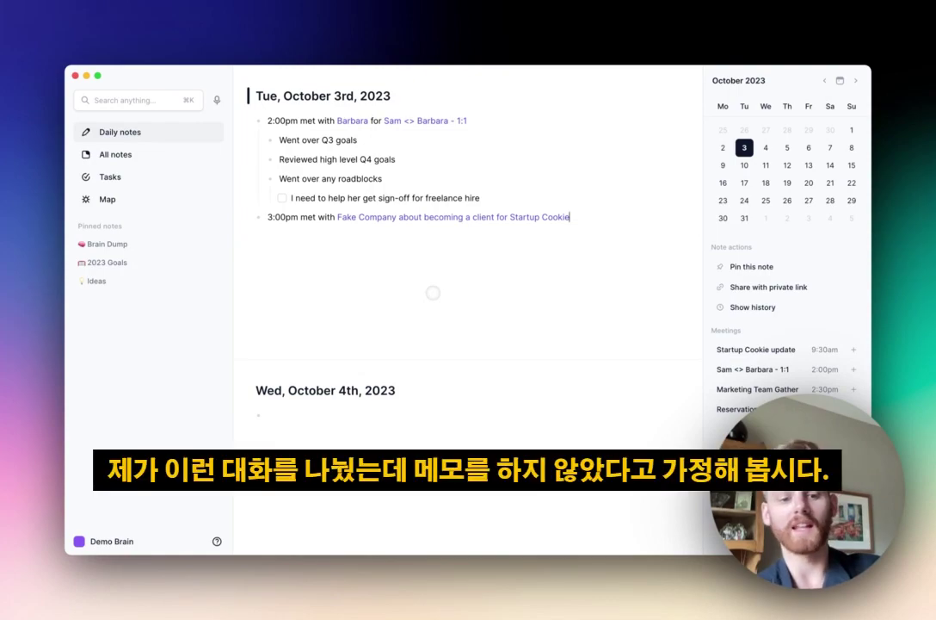
Record a voice memo summarizing the Fake Company meeting and move its transcript beneath the 3:00pm meeting bullet in the October 3rd, 2023 daily note
key(Tab)
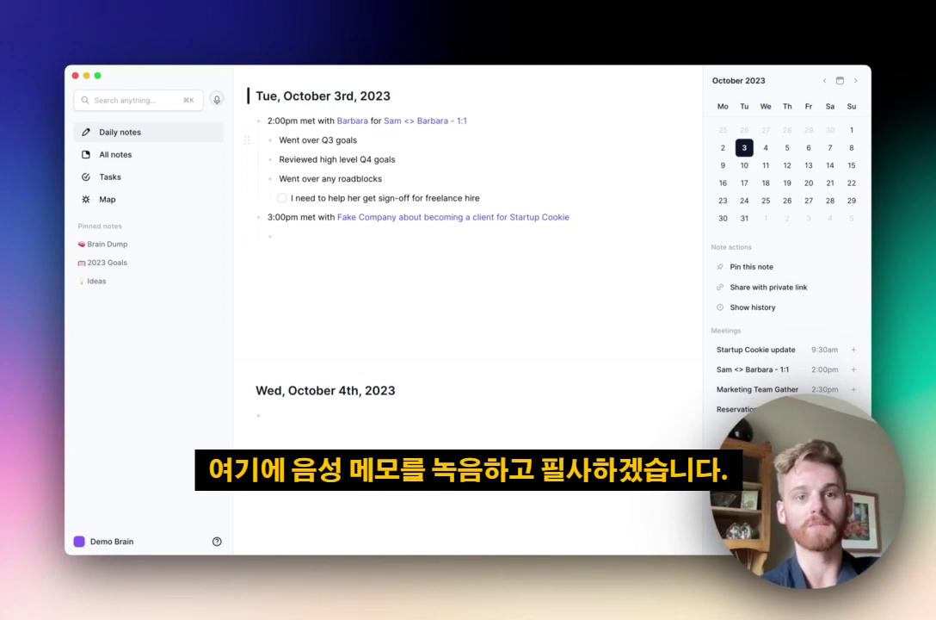
click(217, 100)
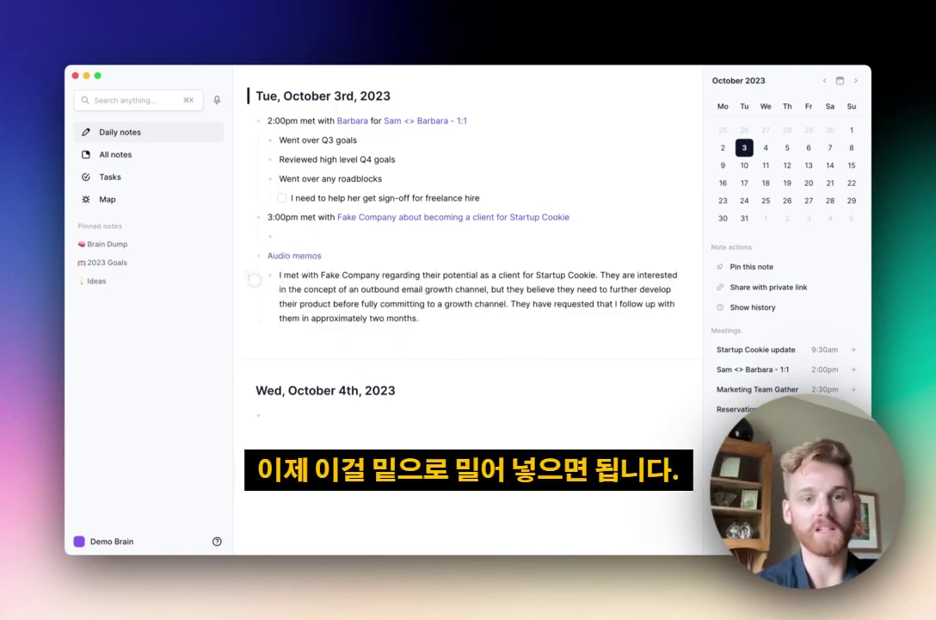
drag(254, 279, 329, 220)
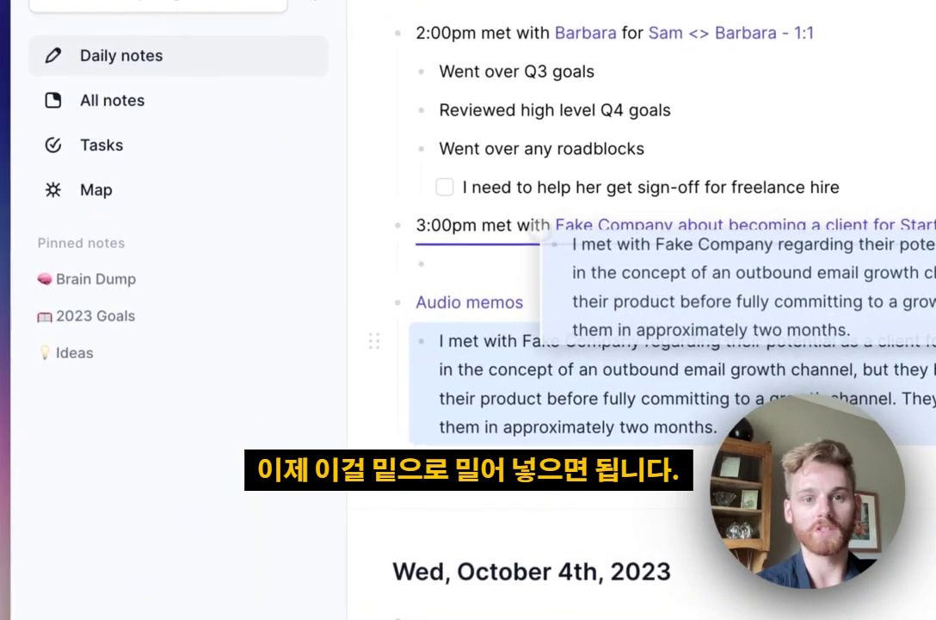
drag(539, 231, 555, 224)
click(521, 383)
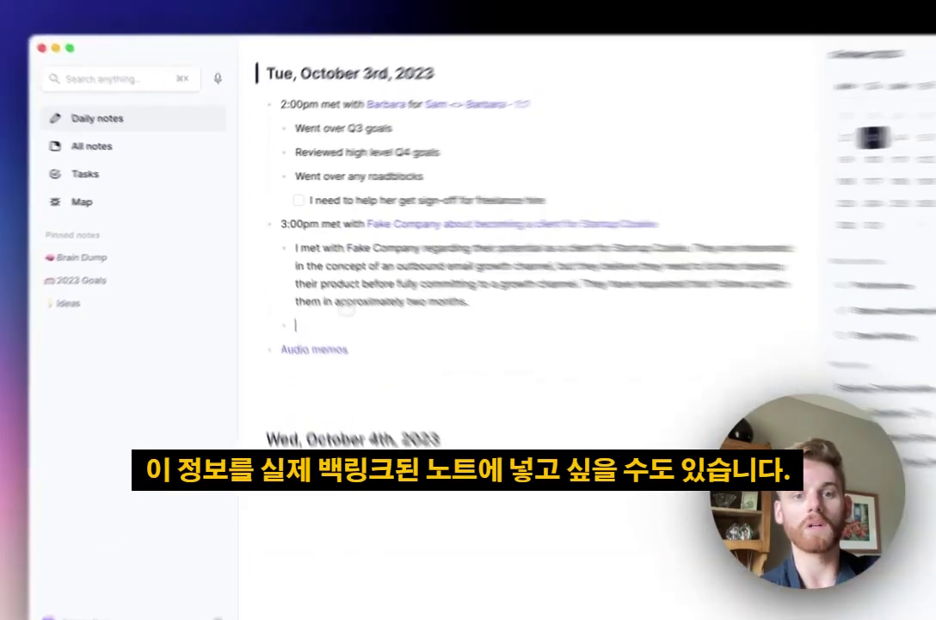
Run the AI prompt "Key takeaways + action items" on the transcribed memo paragraph and replace the paragraph with the generated output
triple_click(321, 251)
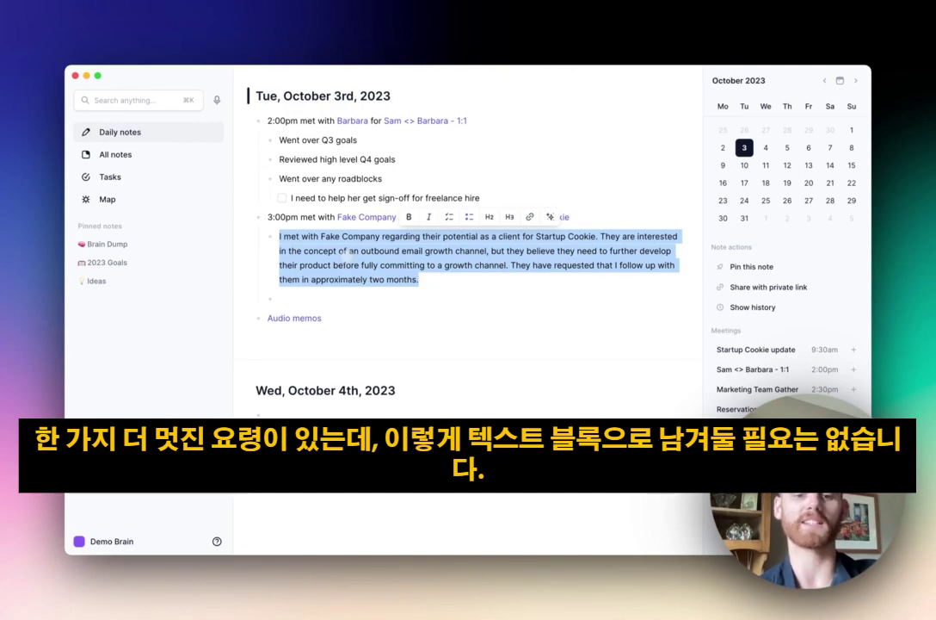
key(super+j)
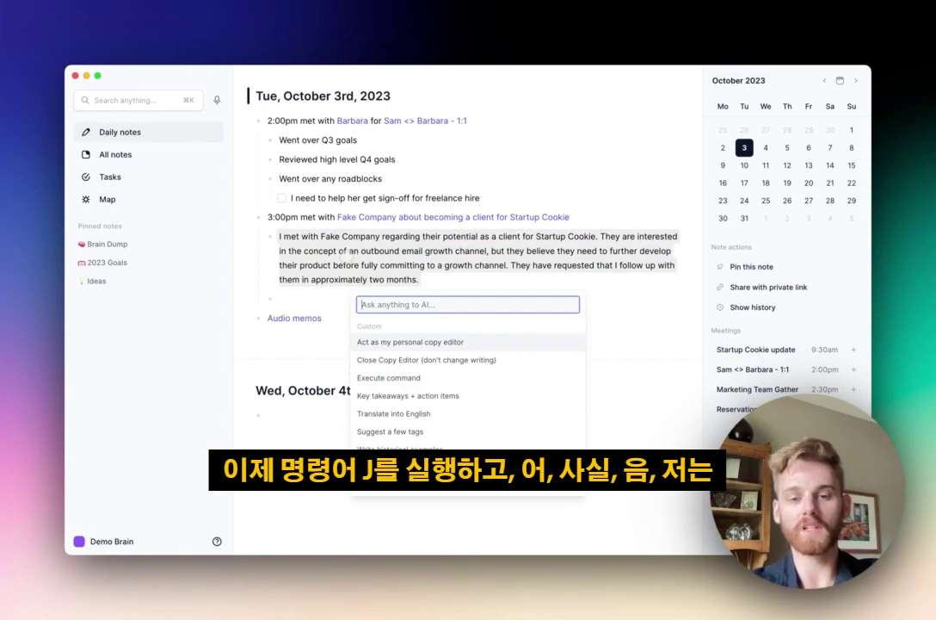
text(exe)
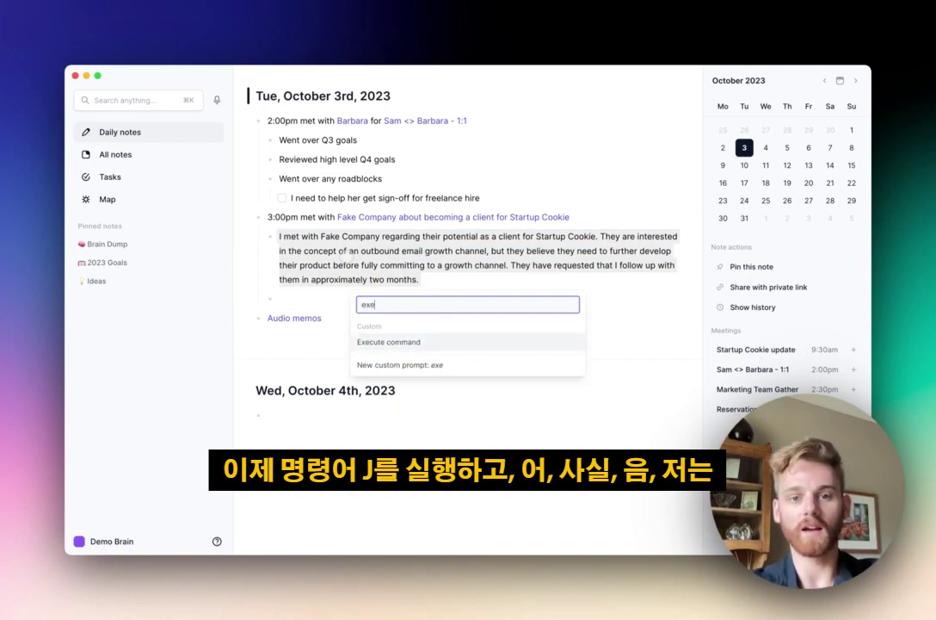
key(BackSpace)
key(BackSpace)
key(BackSpace)
text(key)
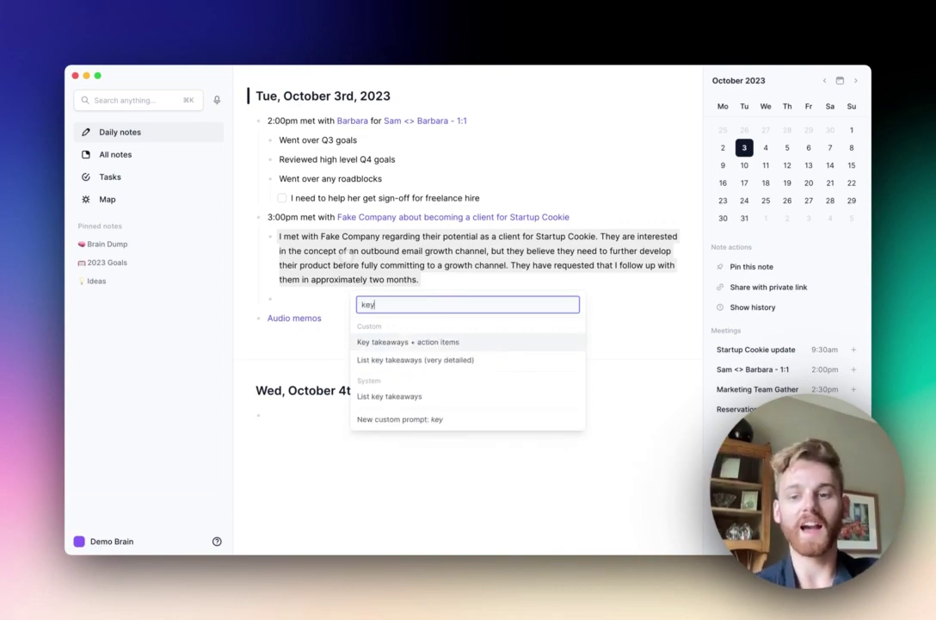
key(Return)
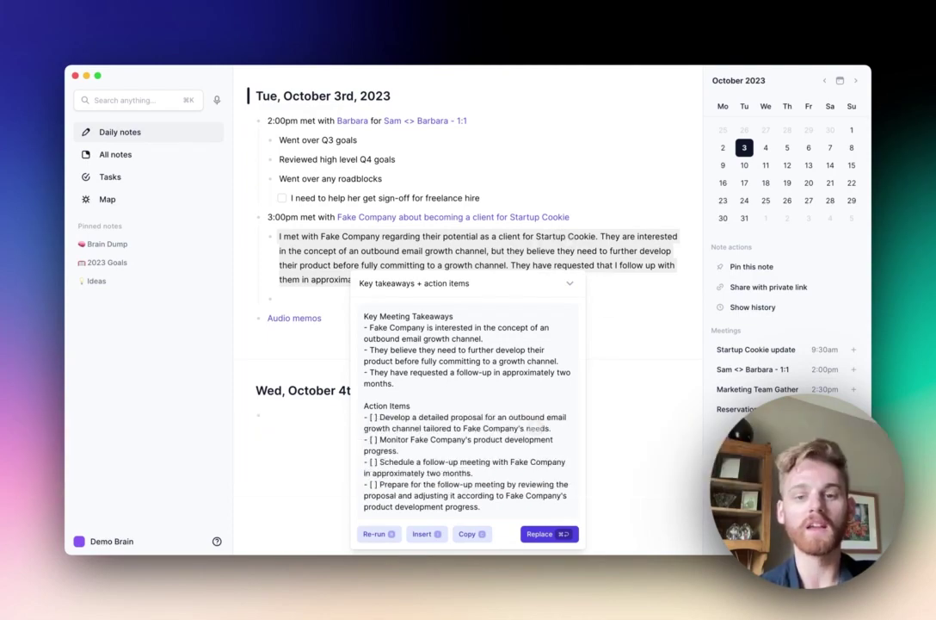
click(540, 533)
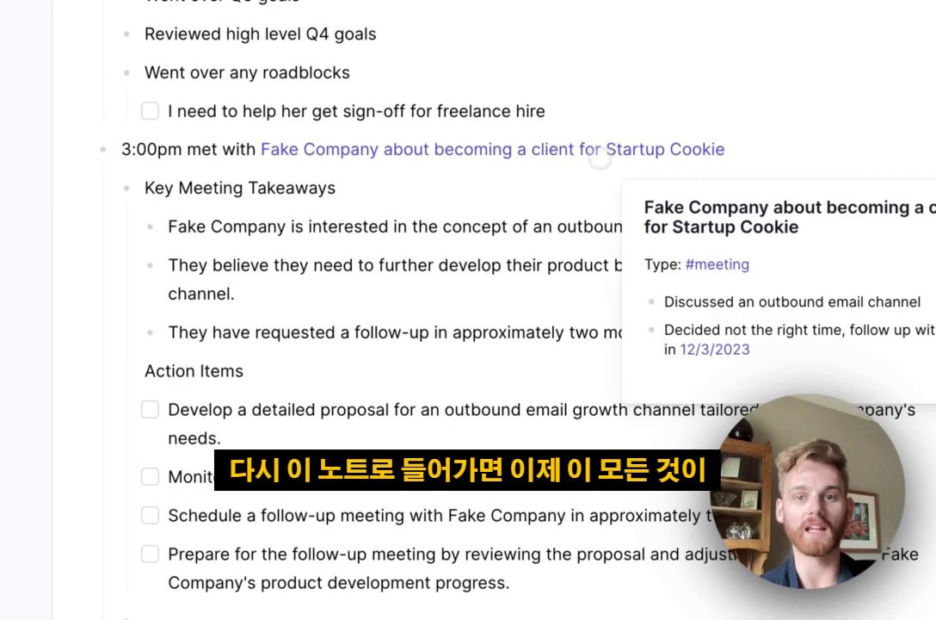
Review the incoming backlinks of the Fake Company meeting note and list all notes tagged #meeting
click(596, 149)
scroll(641, 327, down, 5)
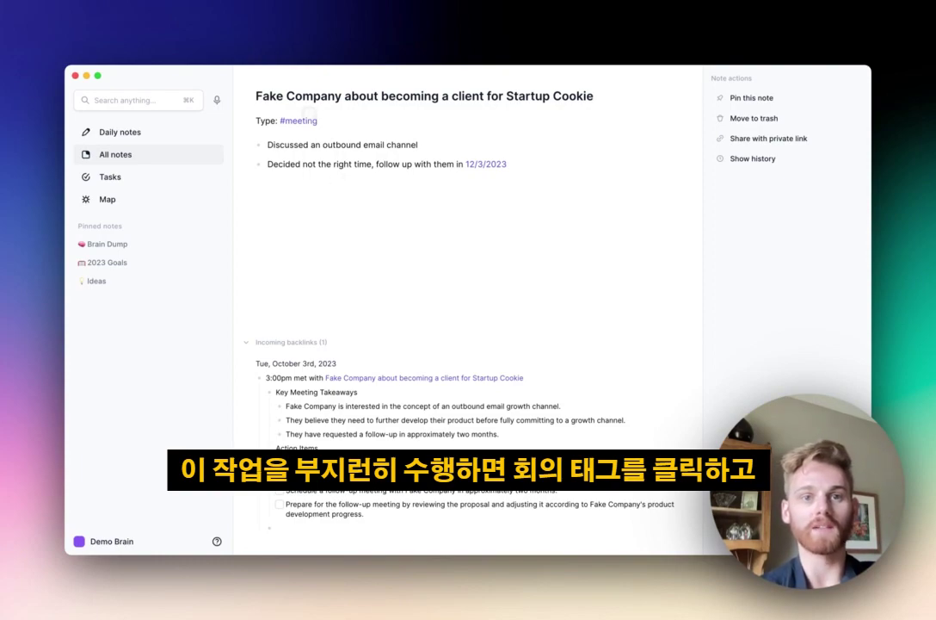
click(300, 121)
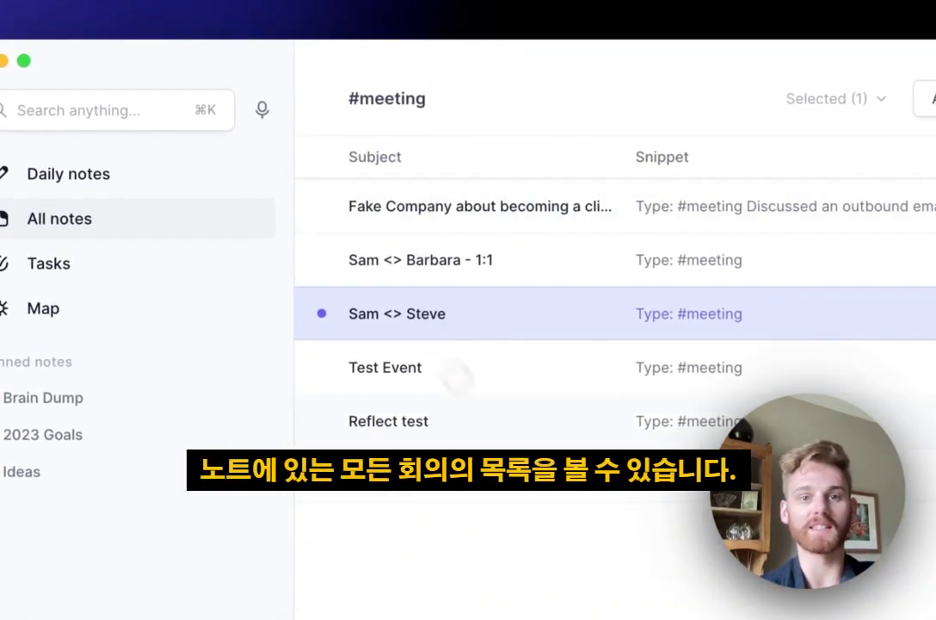